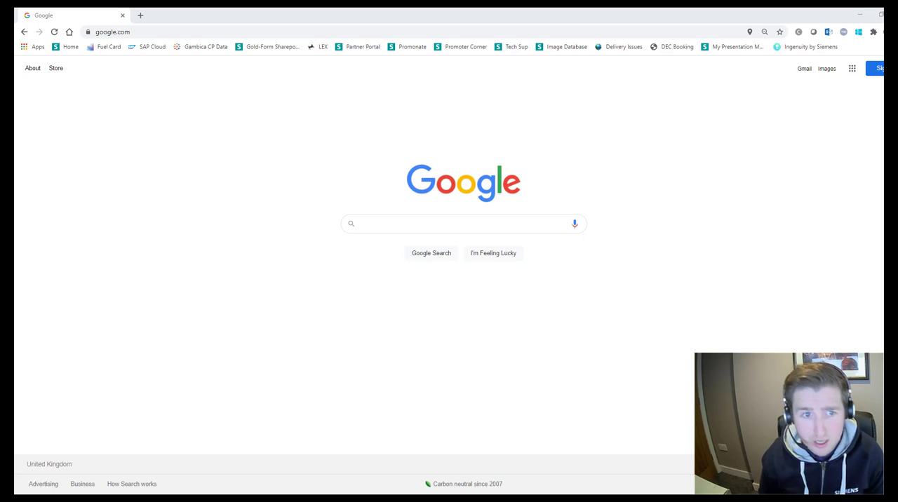
# - Search Google for "siemens sts tool"
pyautogui.click(465, 224)
pyautogui.write('s')
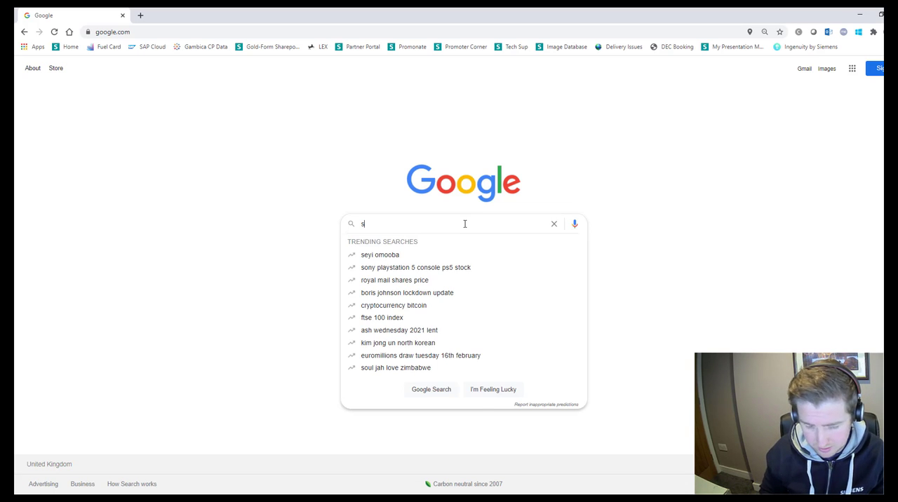
pyautogui.write('iemens sts')
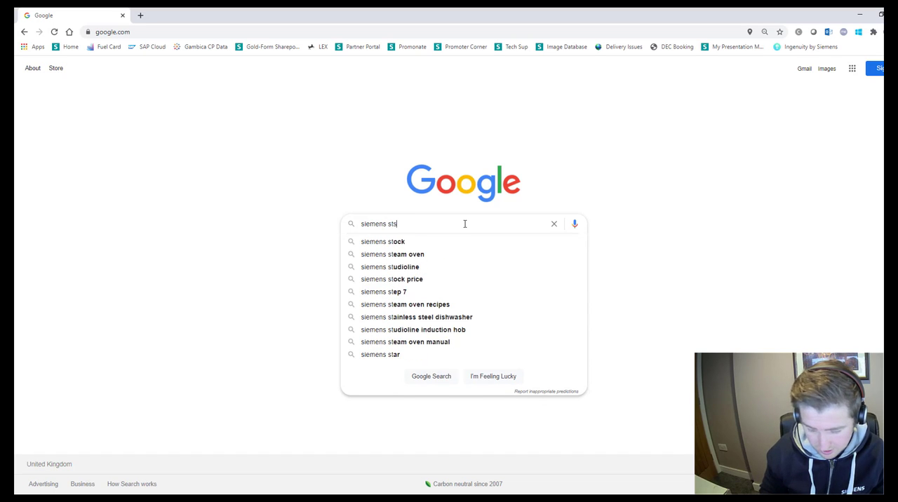
pyautogui.write(' tool')
pyautogui.press('Return')
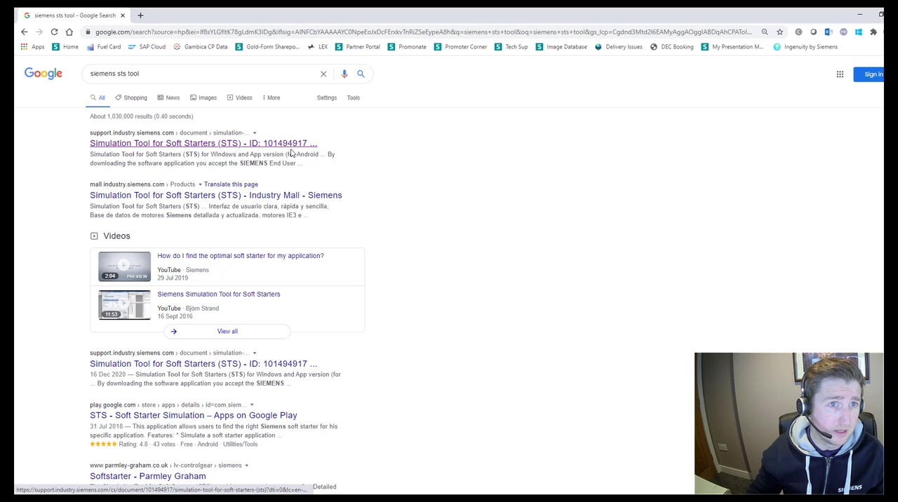
# - Open the Siemens support page for the Simulation Tool for Soft Starters (STS) and find its installation downloads
pyautogui.click(171, 146)
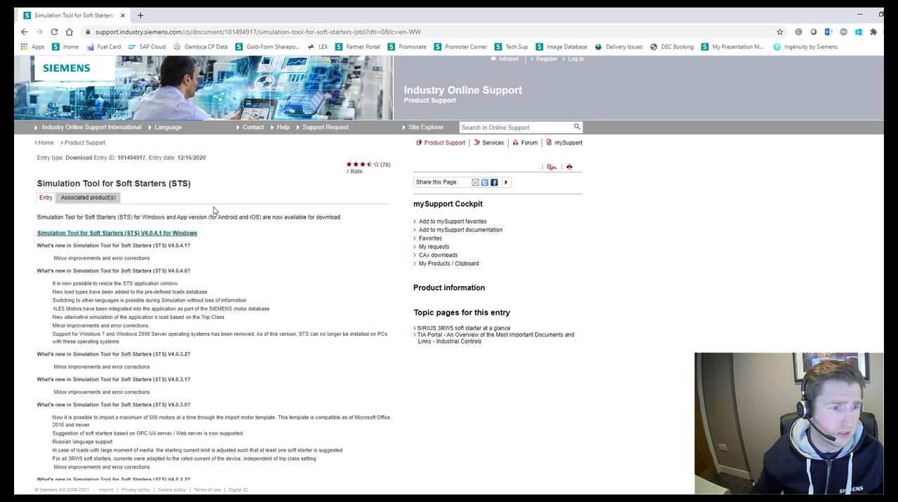
pyautogui.scroll(-5, 213, 211)
pyautogui.scroll(-4, 212, 212)
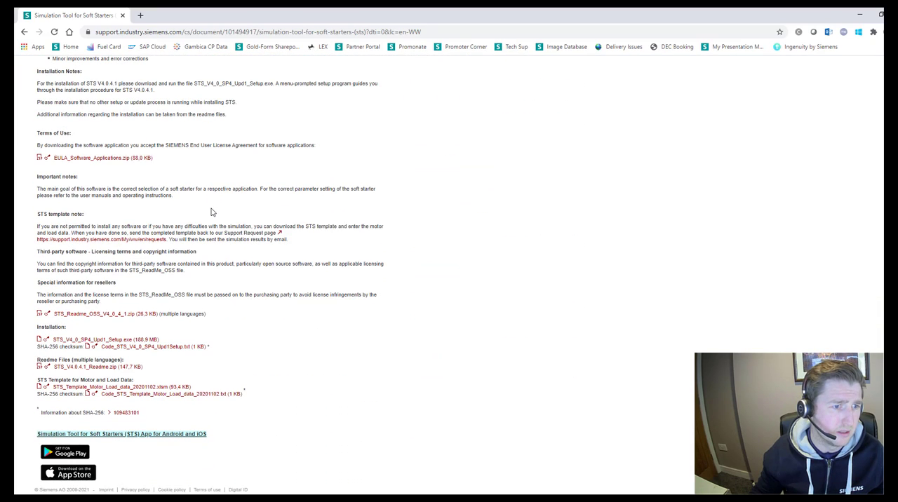
pyautogui.scroll(-1, 212, 212)
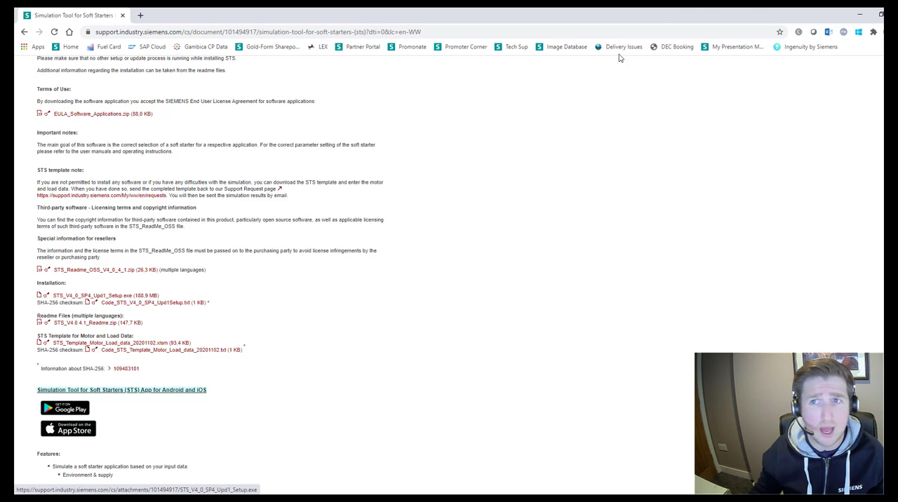
# - Minimise the browser and bring the Siemens STS window into view on the desktop
pyautogui.click(858, 13)
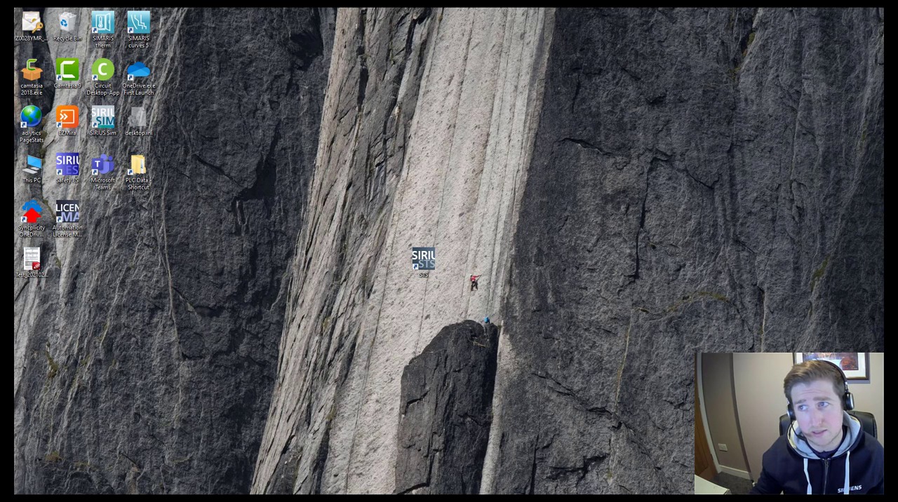
pyautogui.moveTo(897, 118); pyautogui.dragTo(426, 88)
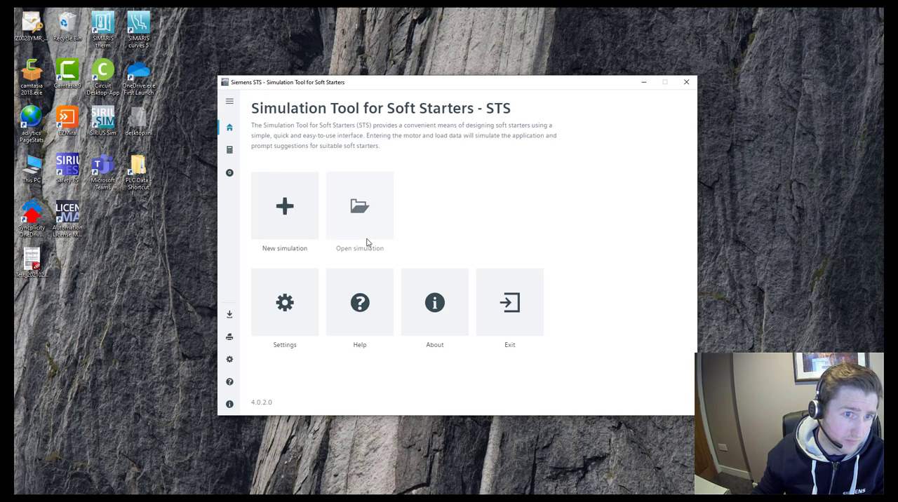
# - Check the available system of units in the settings and look over the topics in the help contents
pyautogui.click(289, 303)
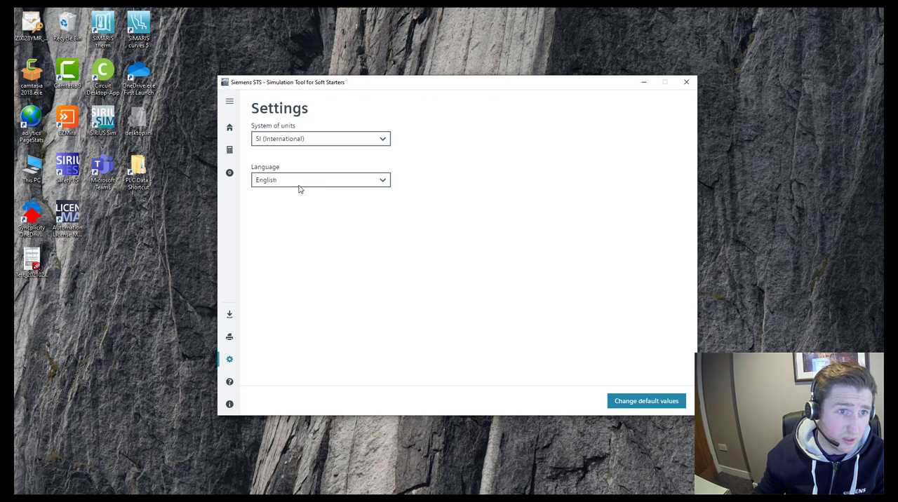
pyautogui.click(271, 140)
pyautogui.click(491, 167)
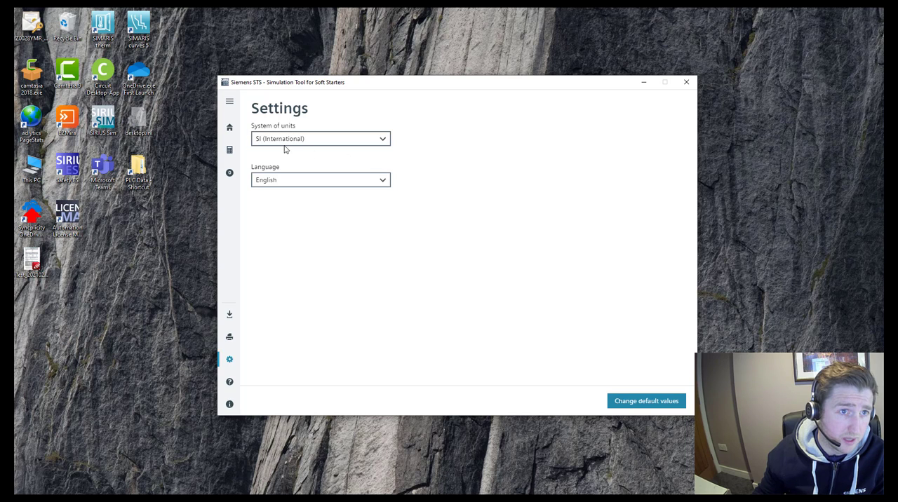
pyautogui.click(230, 128)
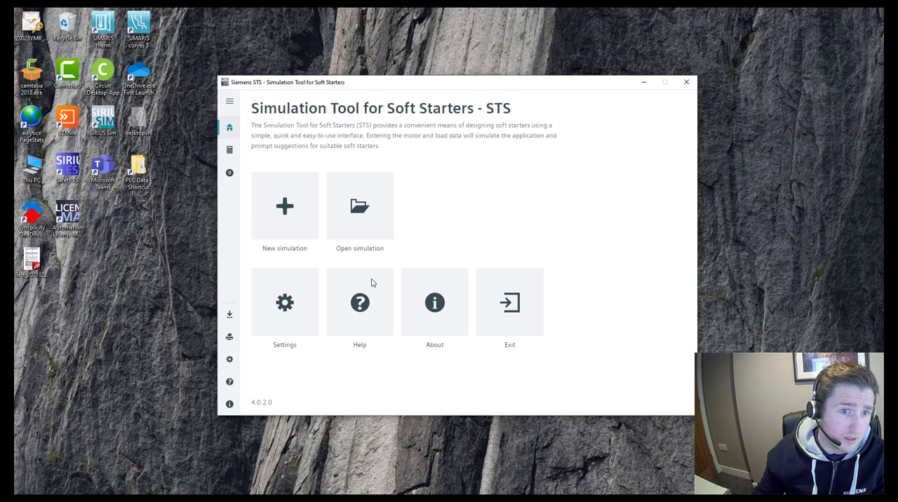
pyautogui.click(352, 331)
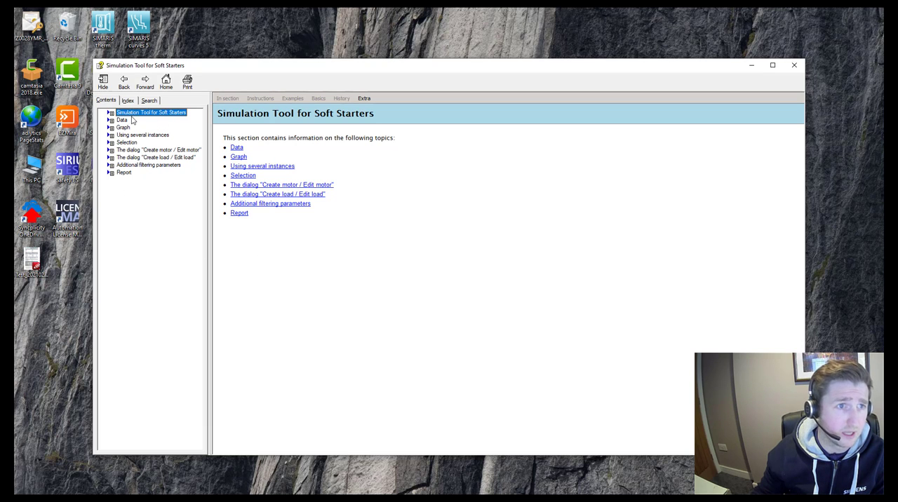
pyautogui.click(795, 67)
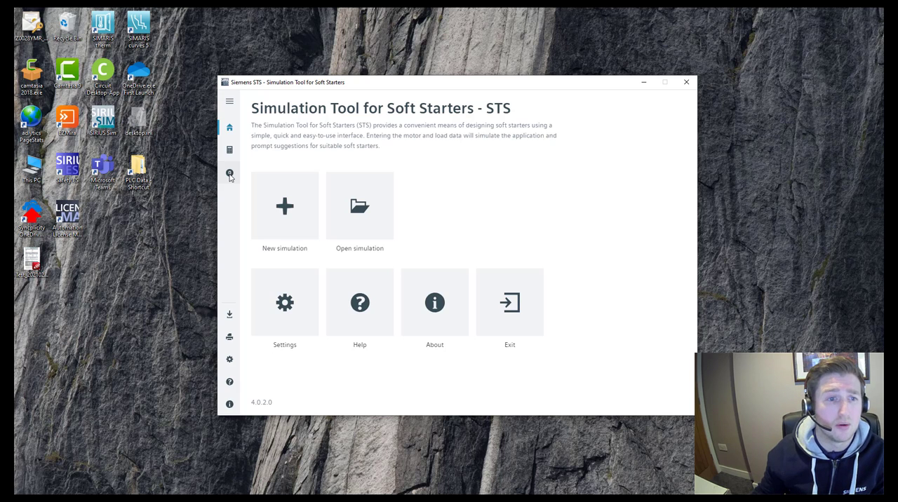
# - Go to the simulation's environment and supply data and review the ambient temperature and site altitude fields
pyautogui.click(286, 209)
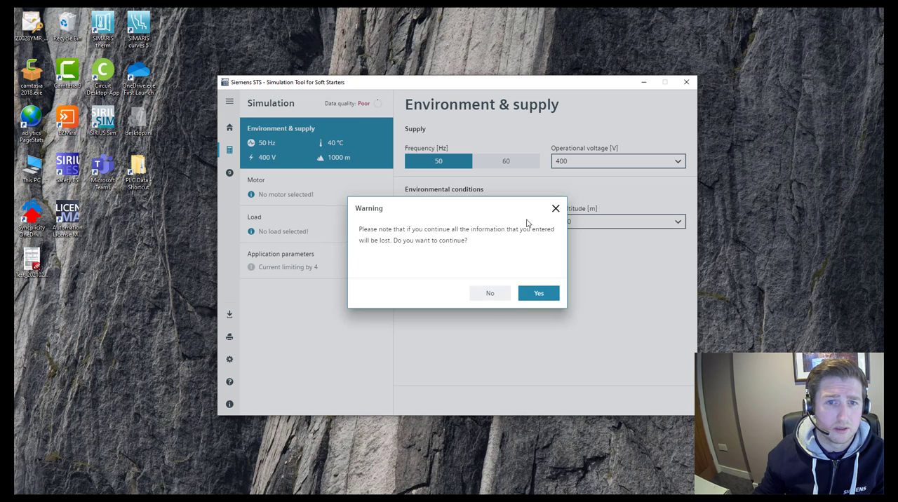
pyautogui.click(555, 209)
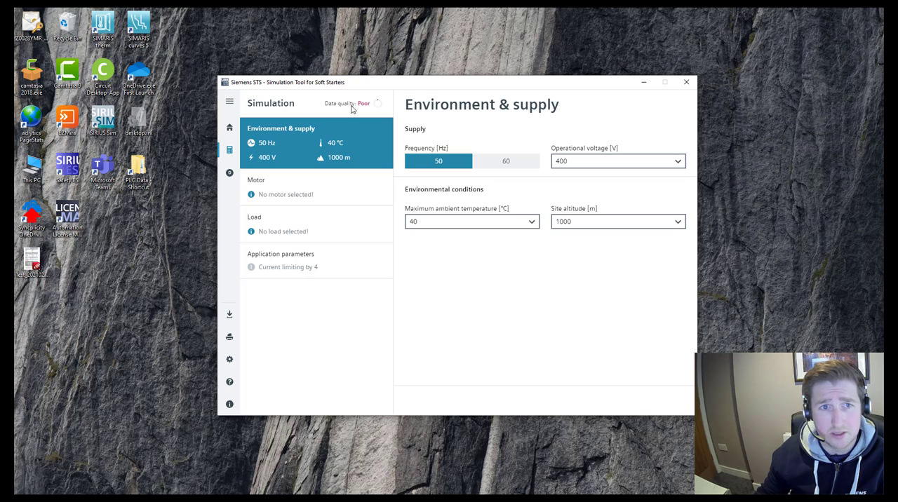
pyautogui.moveTo(370, 109)
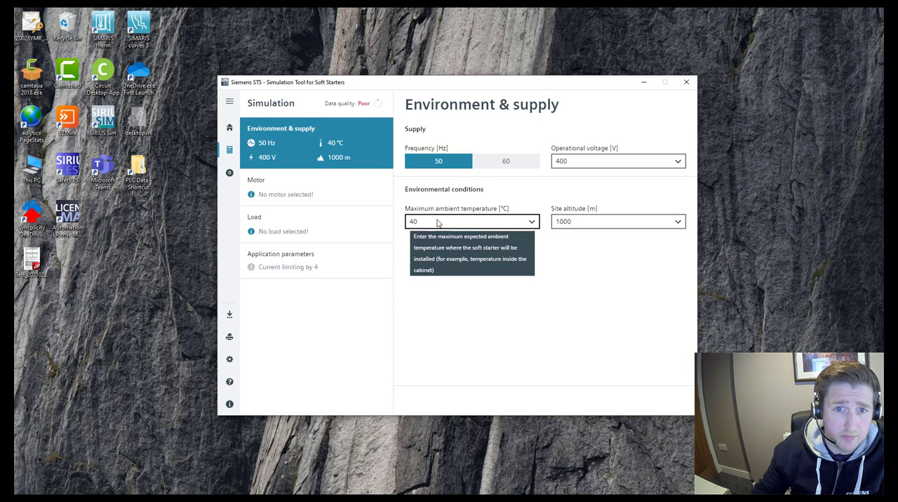
pyautogui.click(562, 221)
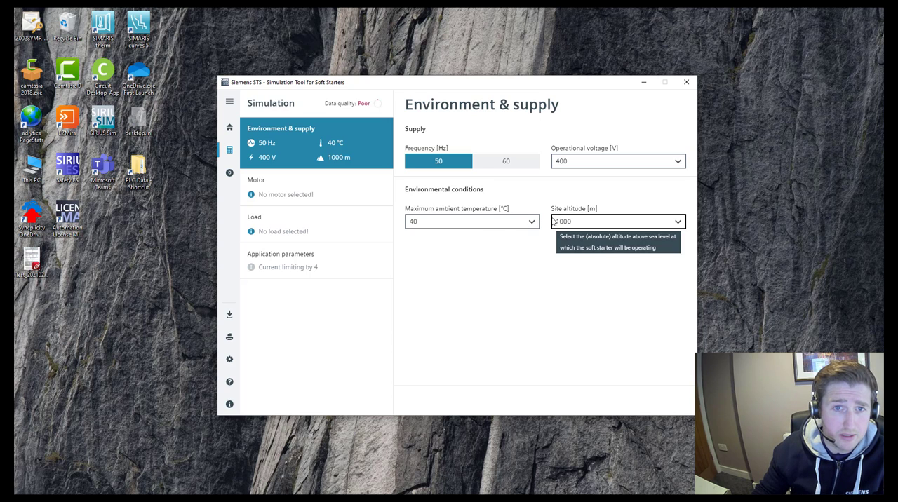
pyautogui.click(512, 216)
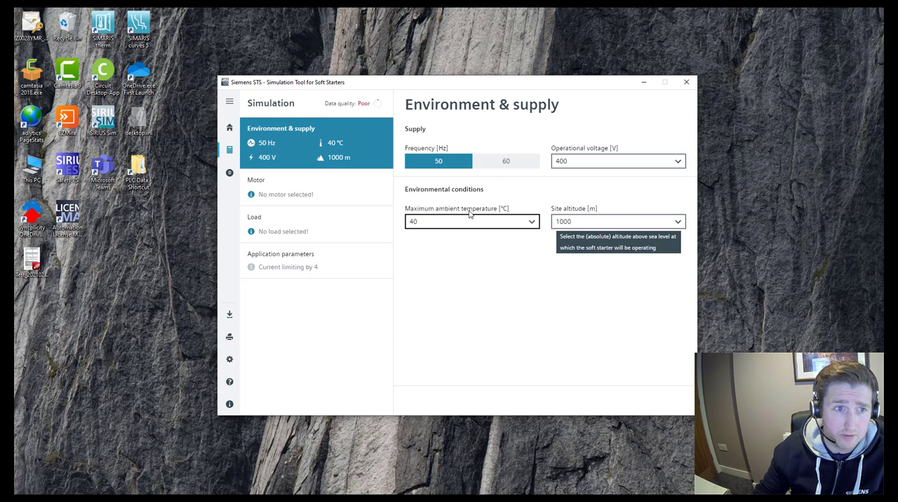
# - Define the motor by rated power instead of rated current, with a rated power of 5.5 kW
pyautogui.click(310, 187)
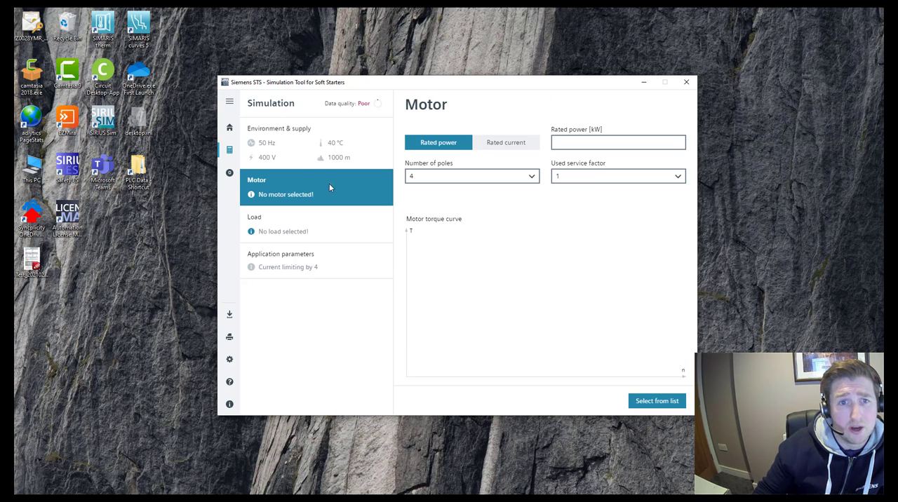
pyautogui.click(505, 144)
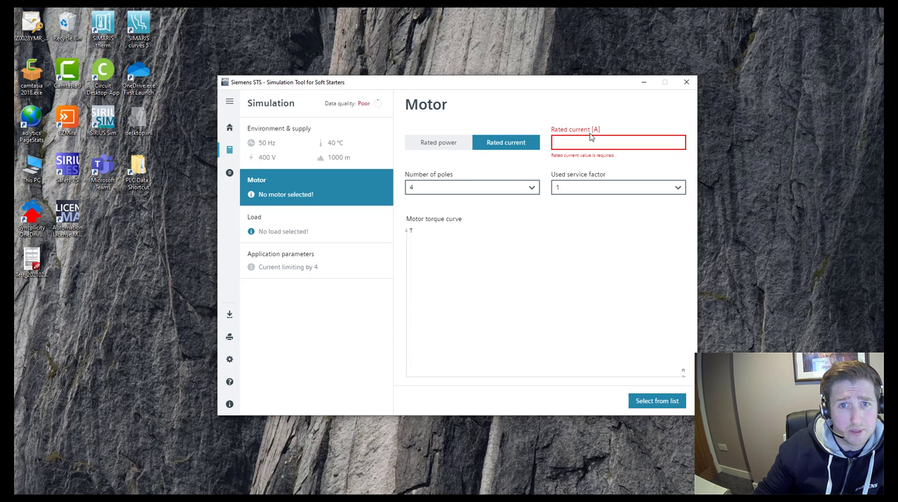
pyautogui.click(441, 147)
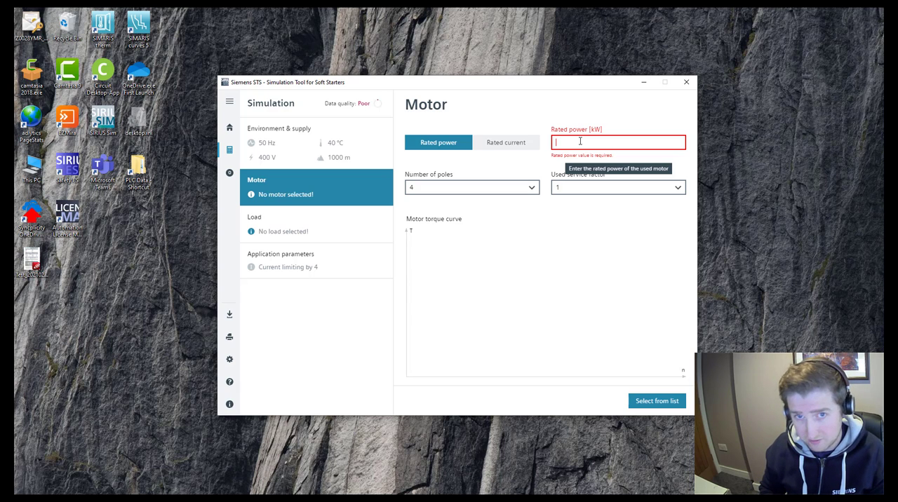
pyautogui.write('5.5')
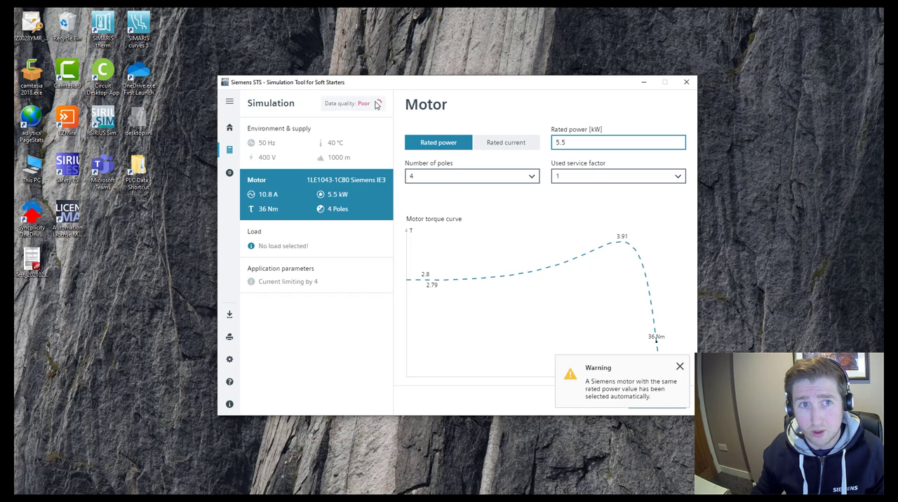
pyautogui.moveTo(378, 103)
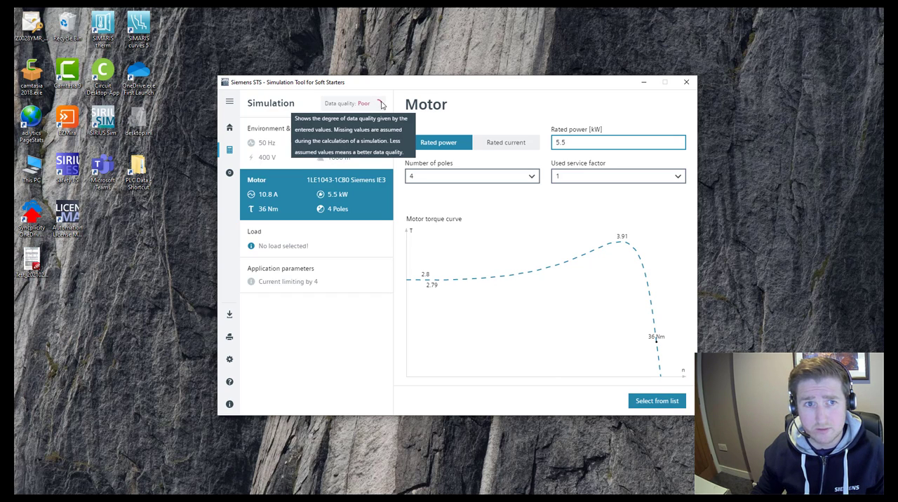
# - Select the 4-pole Siemens motor 1LE1043-1CB0 from the motor list
pyautogui.click(652, 402)
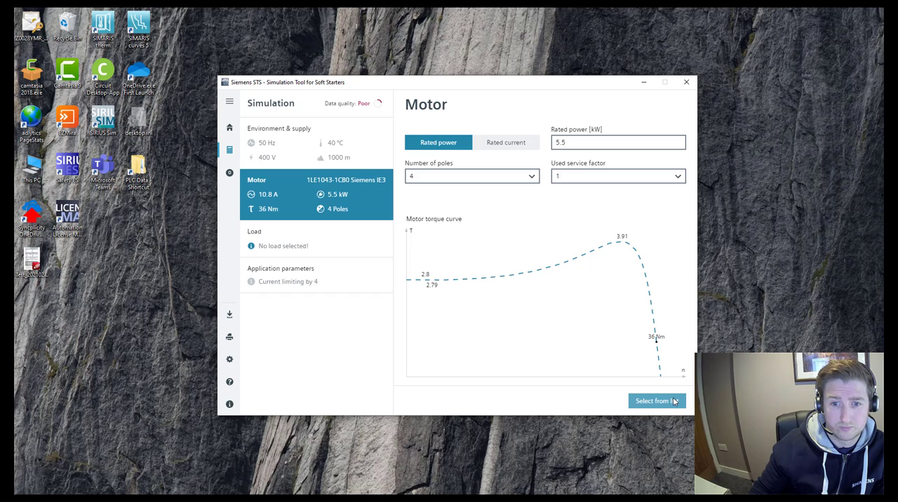
pyautogui.click(674, 401)
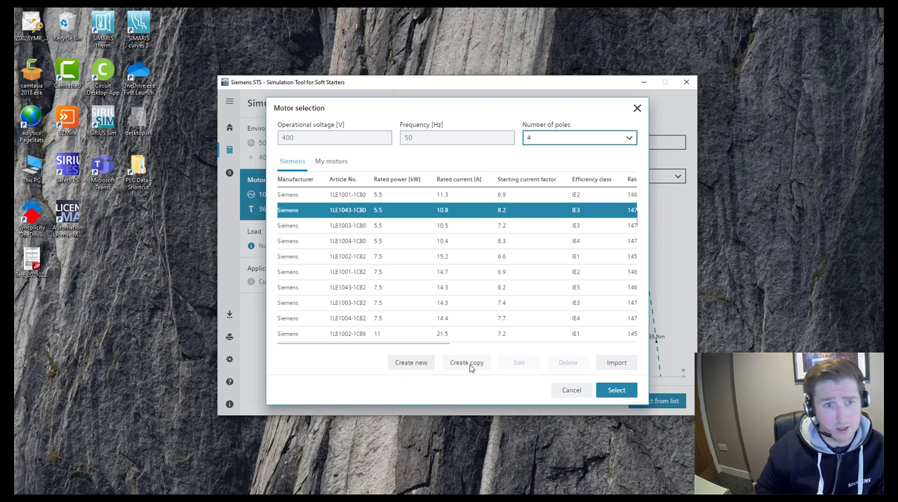
pyautogui.click(619, 392)
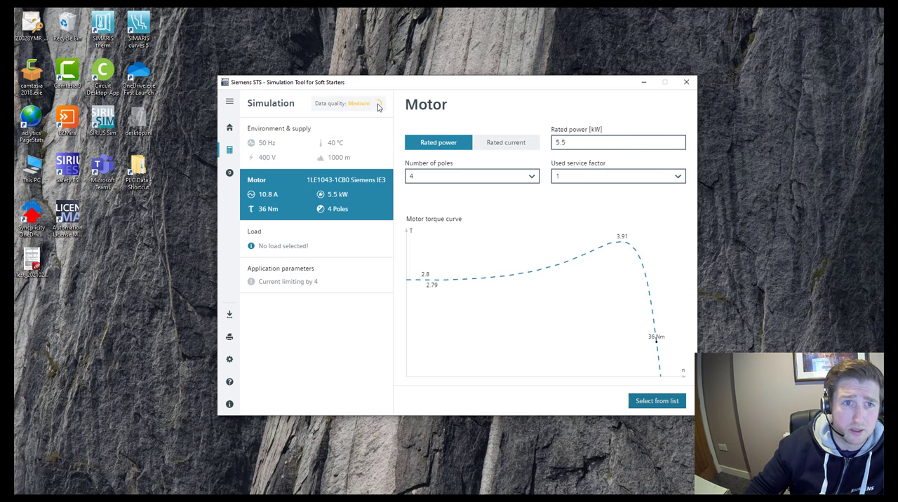
# - Set the motor's used service factor to 1.05
pyautogui.moveTo(379, 106)
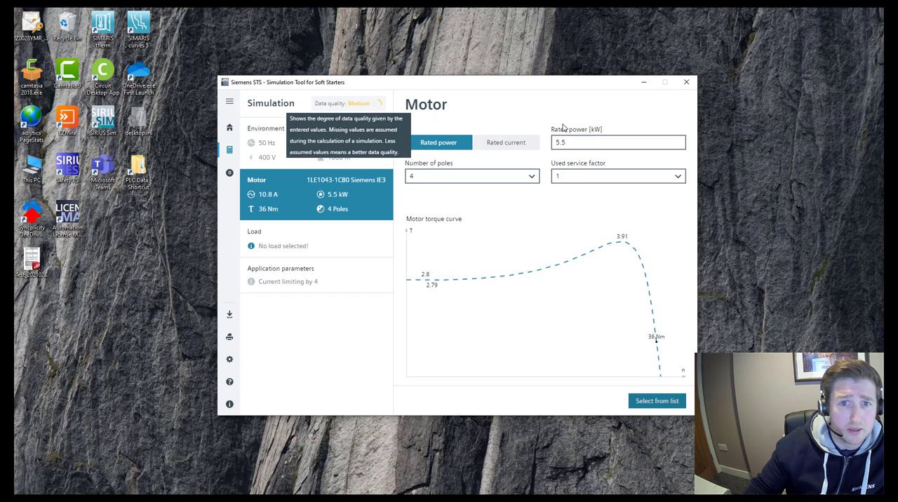
pyautogui.click(597, 180)
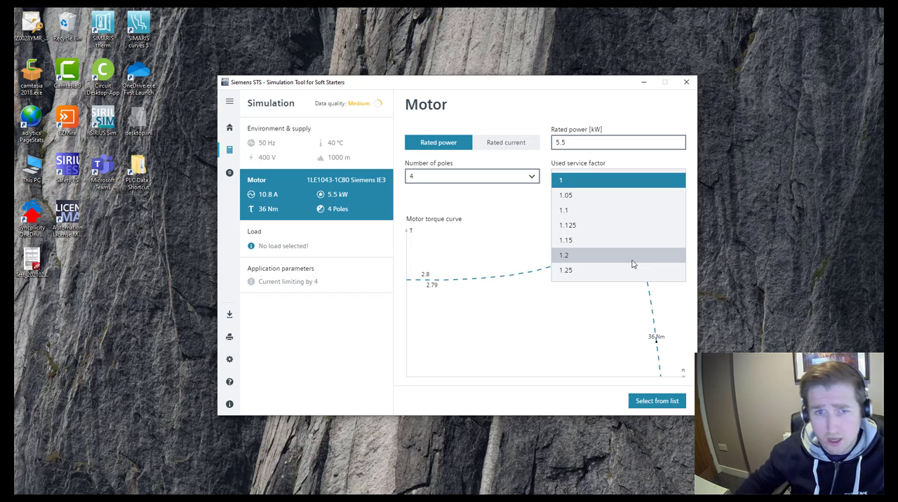
pyautogui.click(573, 197)
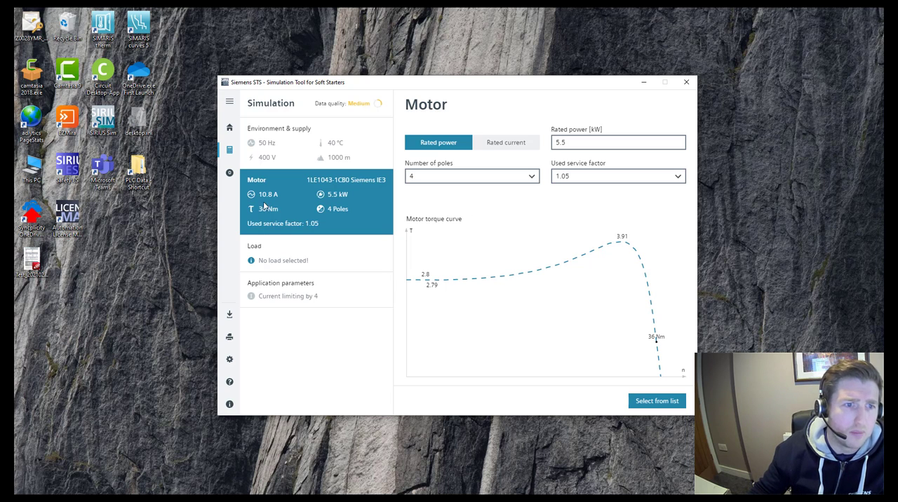
# - Review the available load types and set the simulation's load type to Pump
pyautogui.click(289, 257)
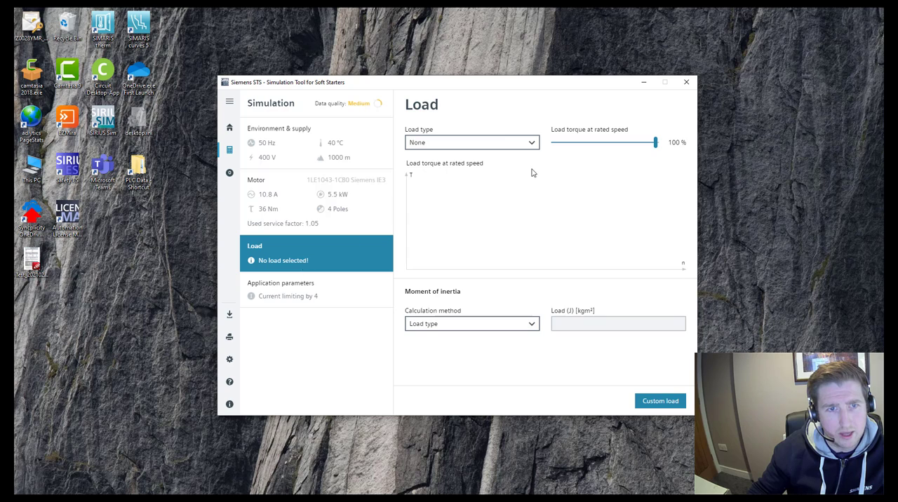
pyautogui.click(503, 142)
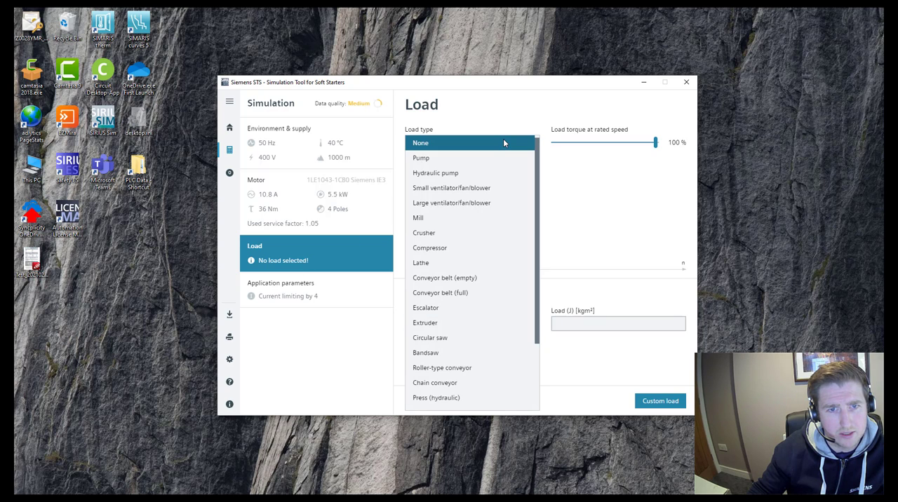
pyautogui.click(503, 141)
pyautogui.click(503, 140)
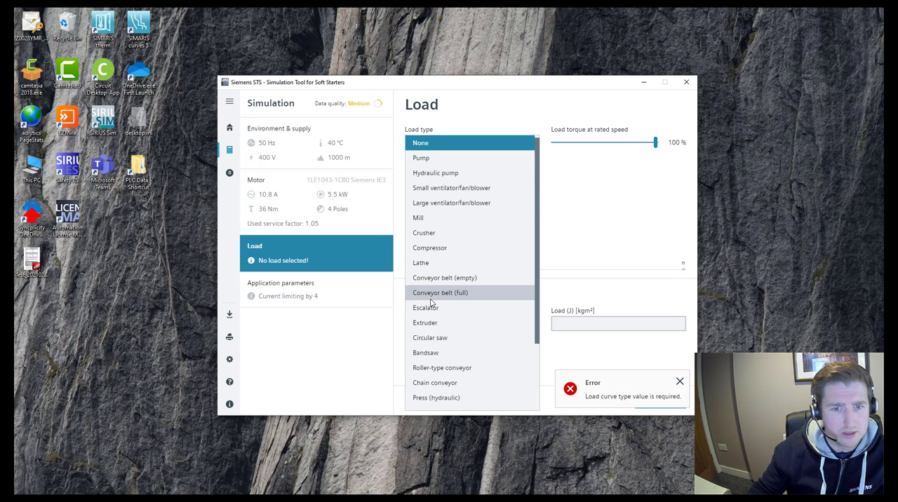
pyautogui.click(645, 219)
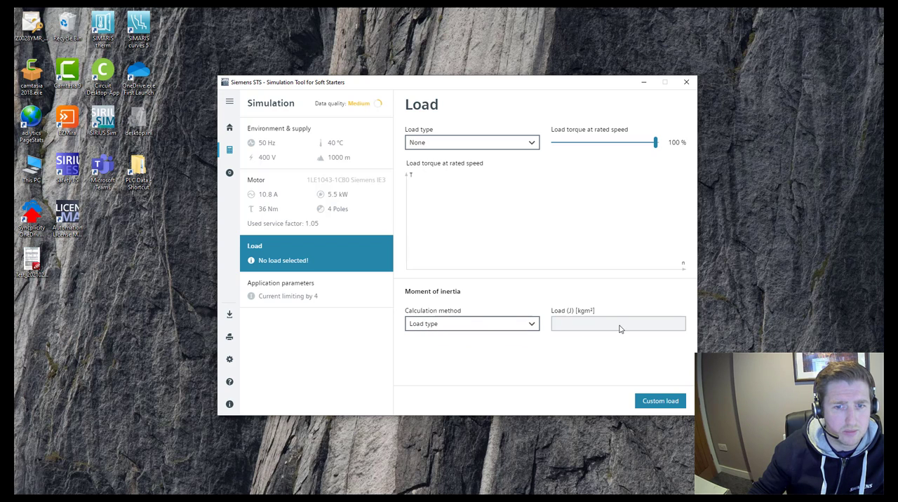
pyautogui.moveTo(621, 328)
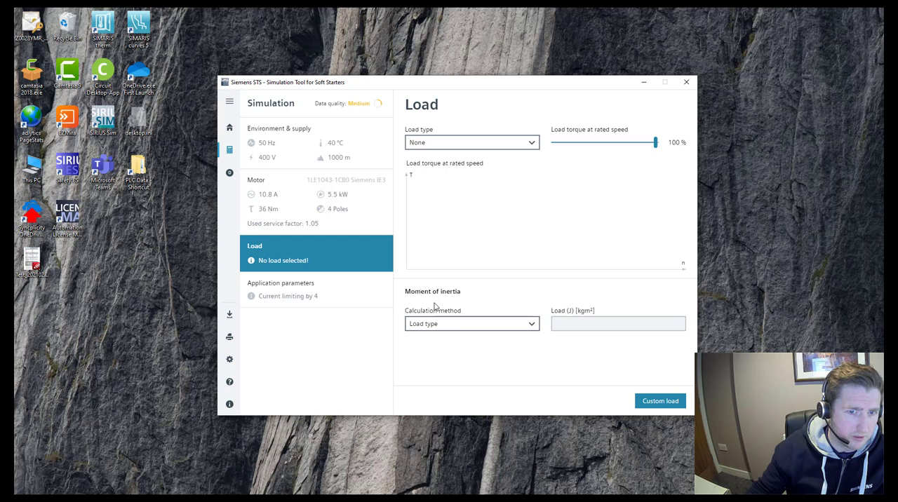
pyautogui.click(489, 143)
pyautogui.click(460, 158)
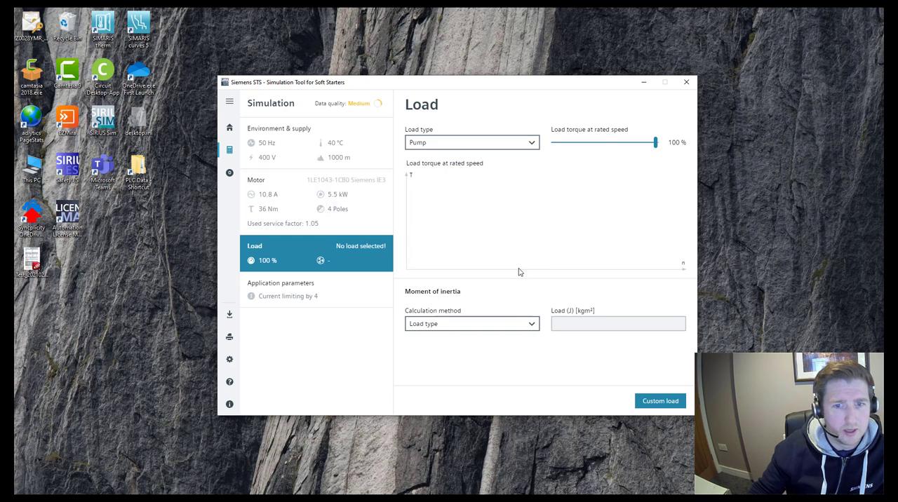
# - Try the Crusher load type to compare its load torque curve and moment of inertia, and restore the Pump load type
pyautogui.moveTo(566, 327)
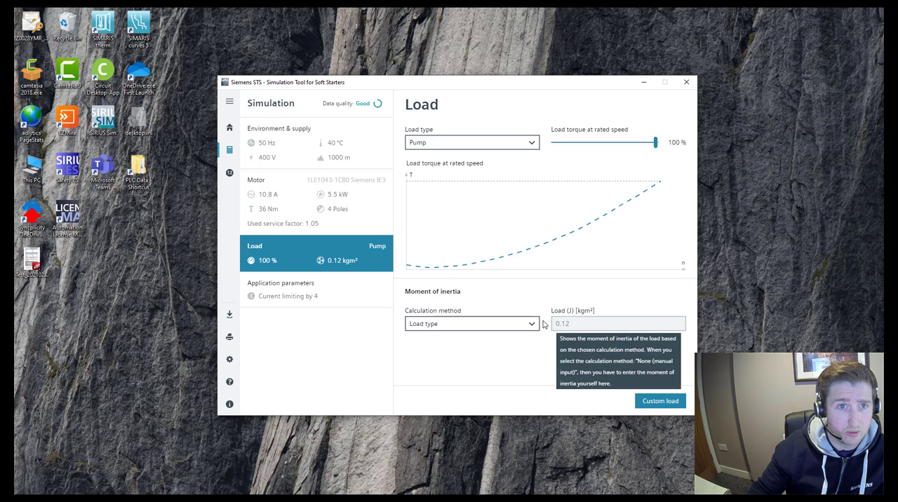
pyautogui.moveTo(362, 111)
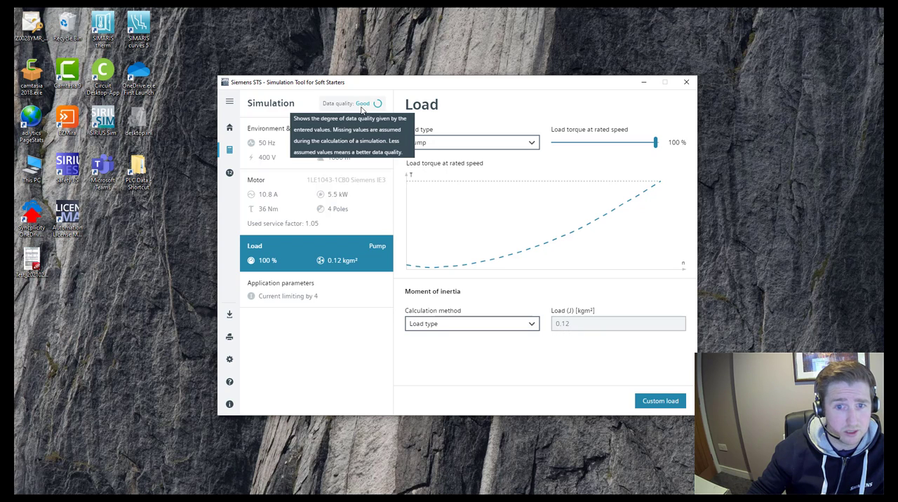
pyautogui.click(502, 148)
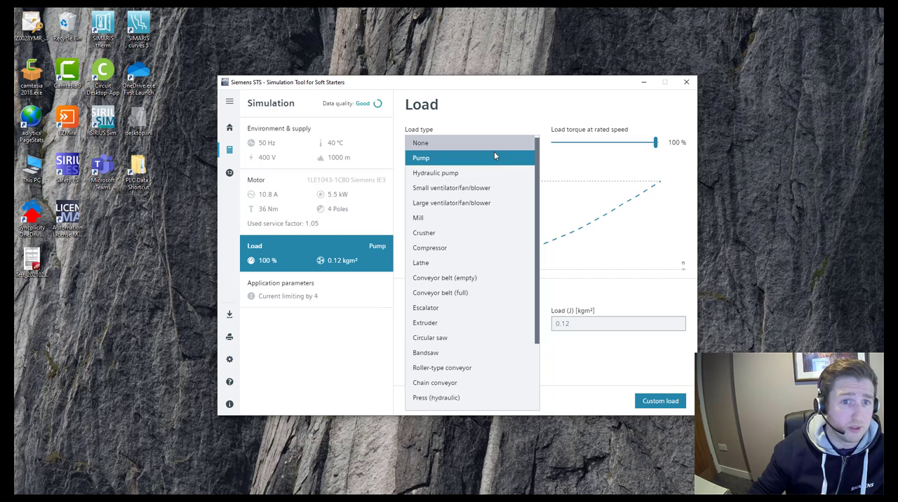
pyautogui.click(455, 234)
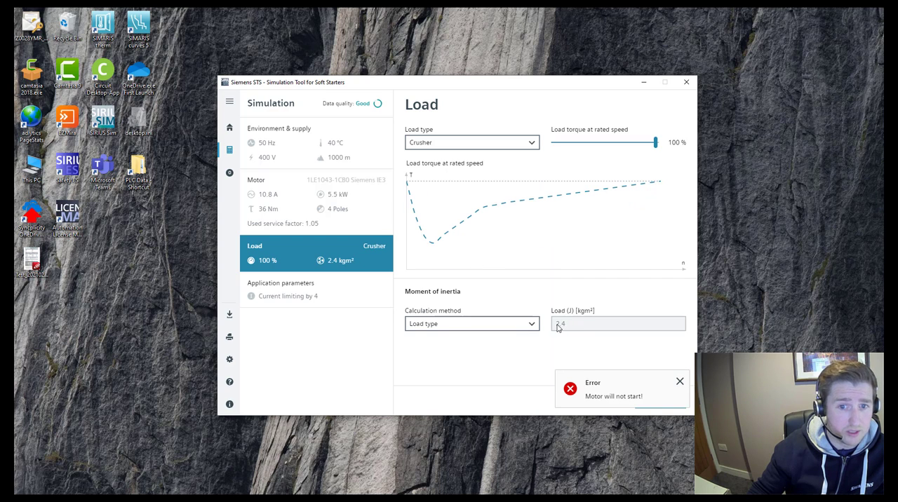
pyautogui.moveTo(559, 328)
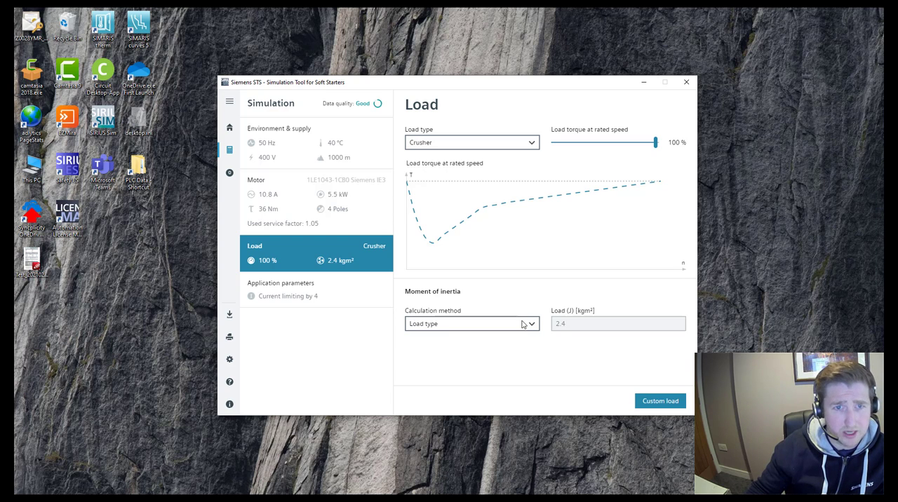
pyautogui.click(478, 144)
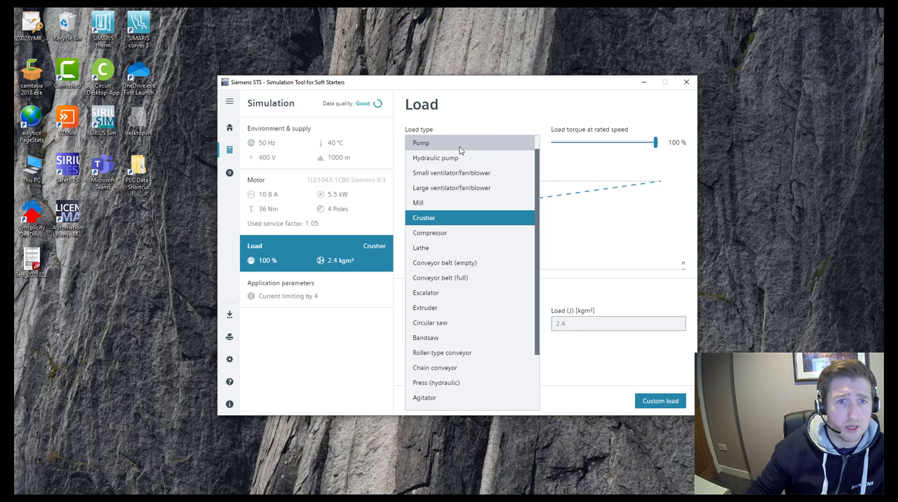
pyautogui.click(460, 144)
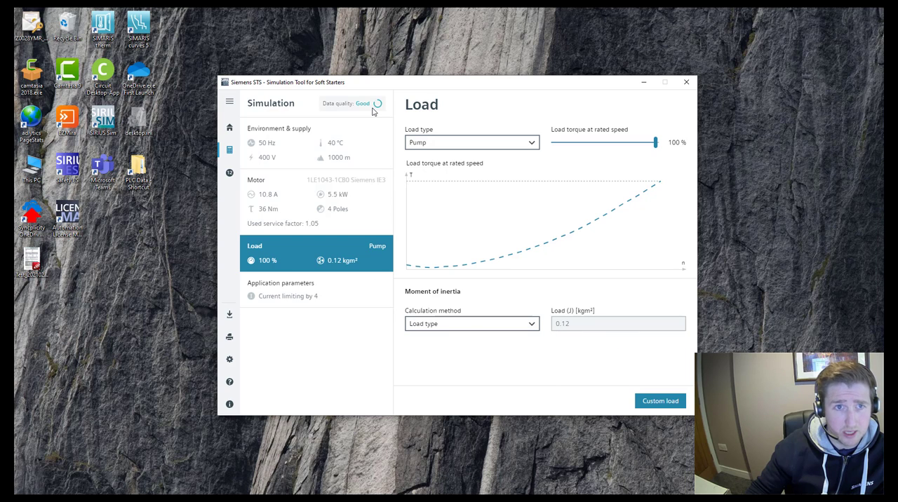
# - Change the moment of inertia calculation method to Manual and enter a load inertia of 0.12 kgm²
pyautogui.moveTo(377, 104)
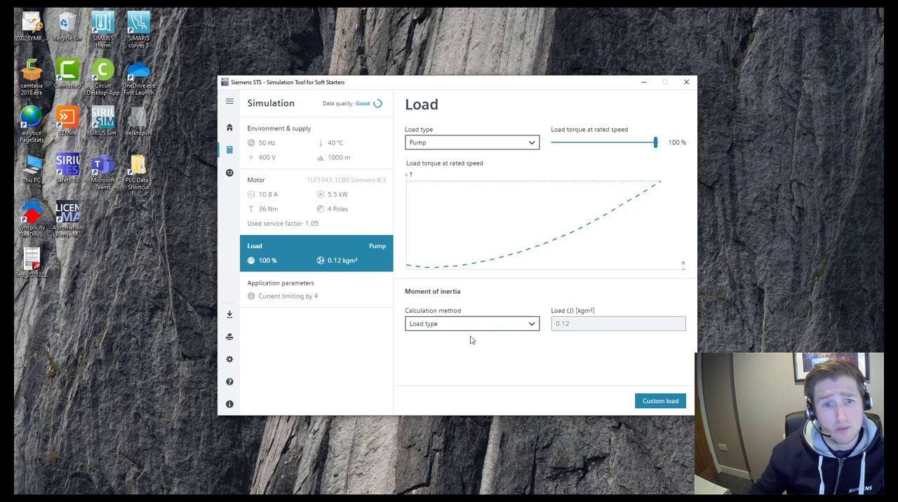
pyautogui.click(533, 326)
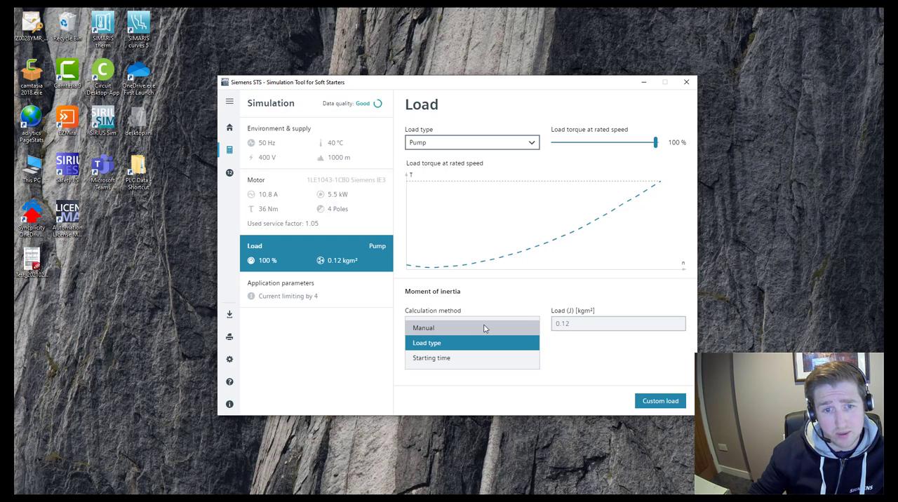
pyautogui.click(484, 328)
pyautogui.click(558, 328)
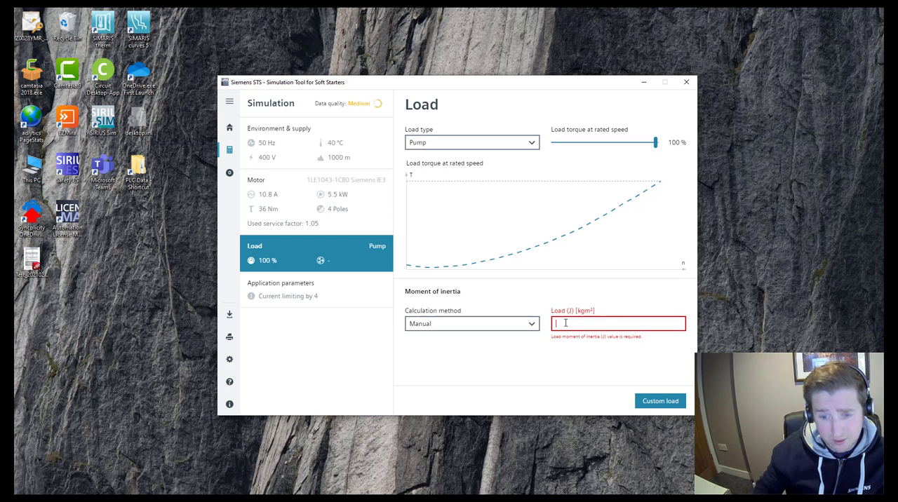
pyautogui.write('0.12')
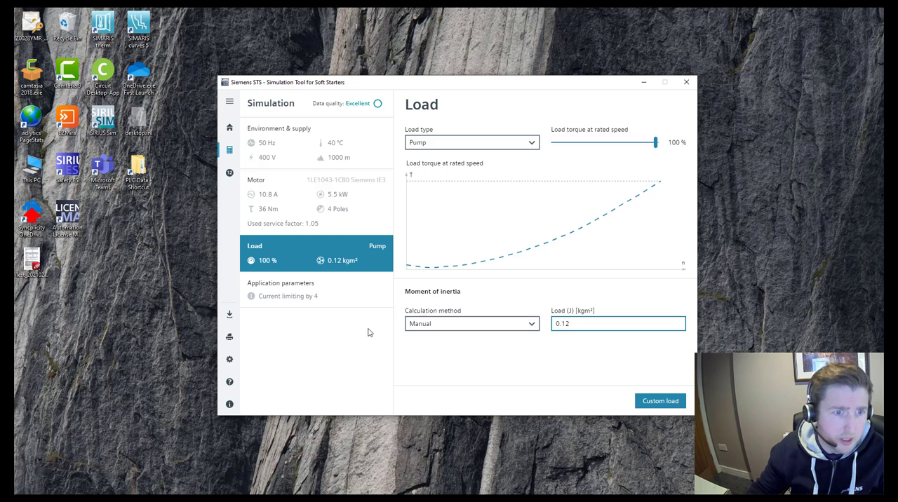
# - Open the application parameters, try the start without current limiting, and re-enable current limiting
pyautogui.click(305, 285)
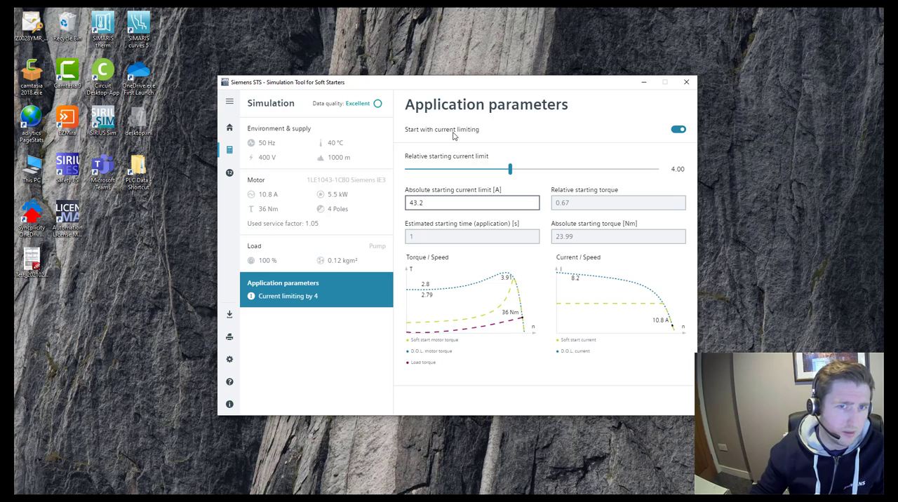
pyautogui.moveTo(453, 135)
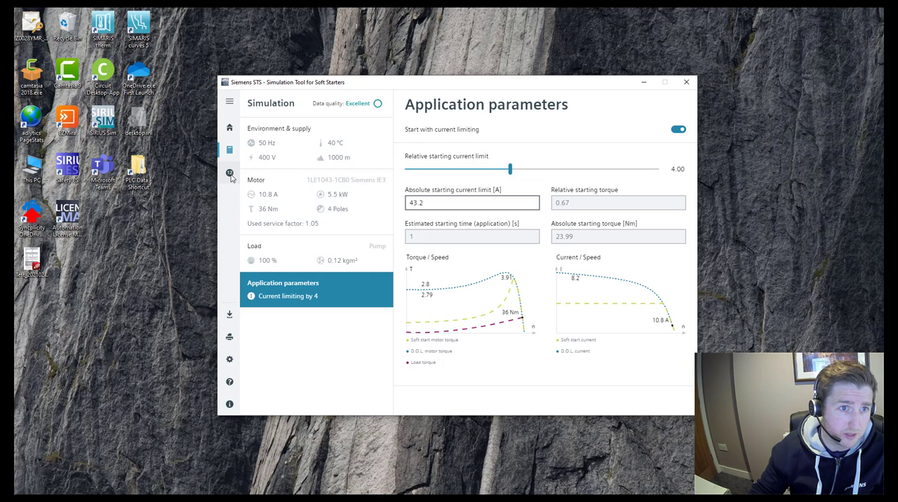
pyautogui.click(677, 130)
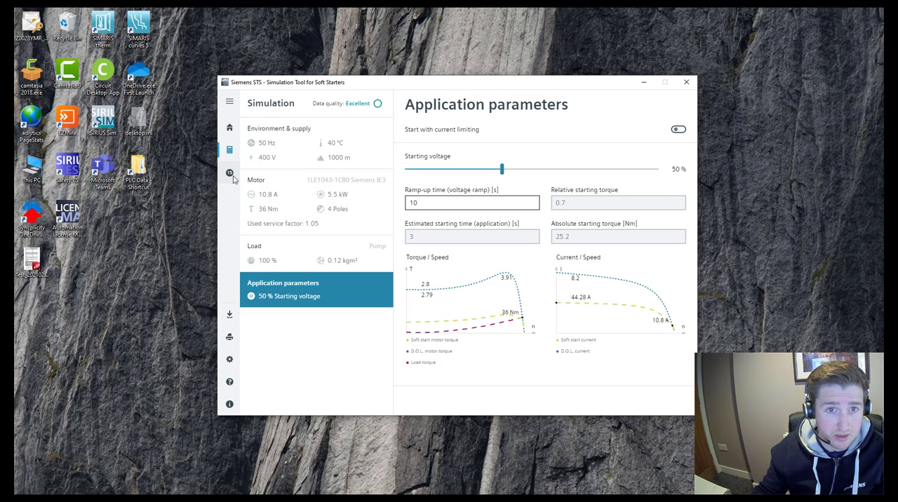
pyautogui.click(678, 130)
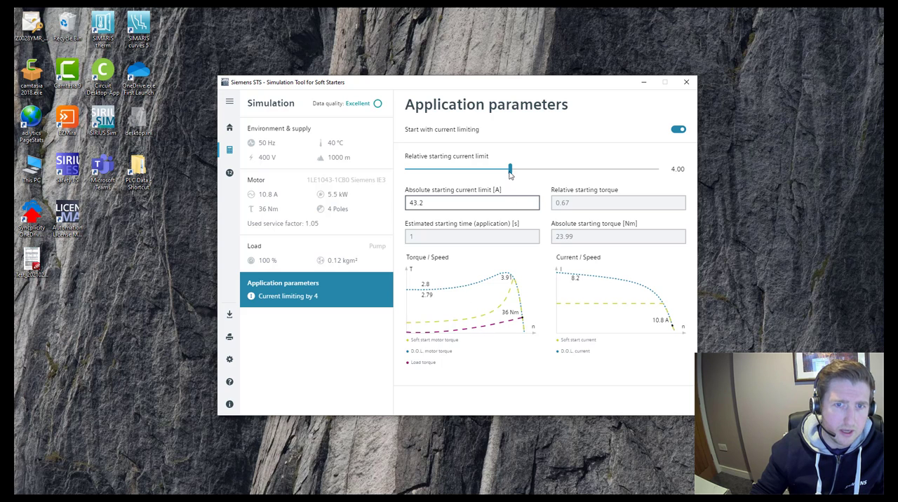
# - Test the motor start with relative starting current limits of 1.67 and 4.39
pyautogui.moveTo(510, 171); pyautogui.dragTo(421, 177)
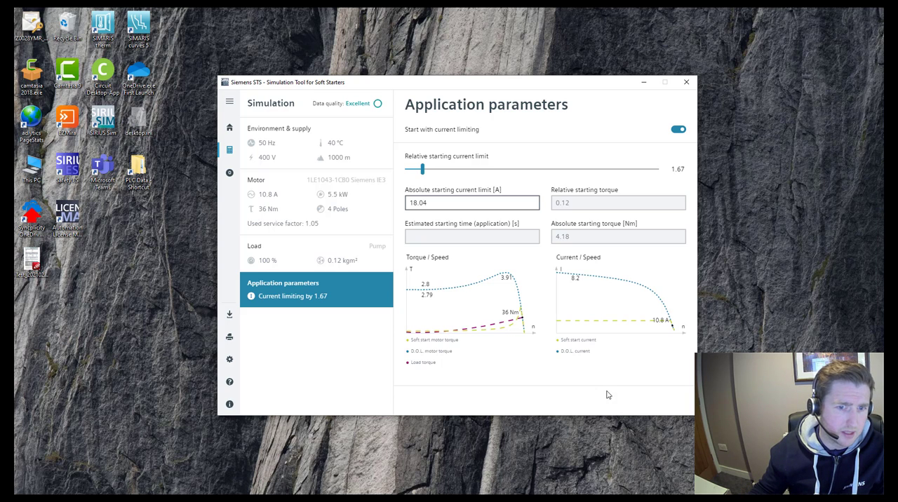
pyautogui.moveTo(423, 170); pyautogui.dragTo(525, 170)
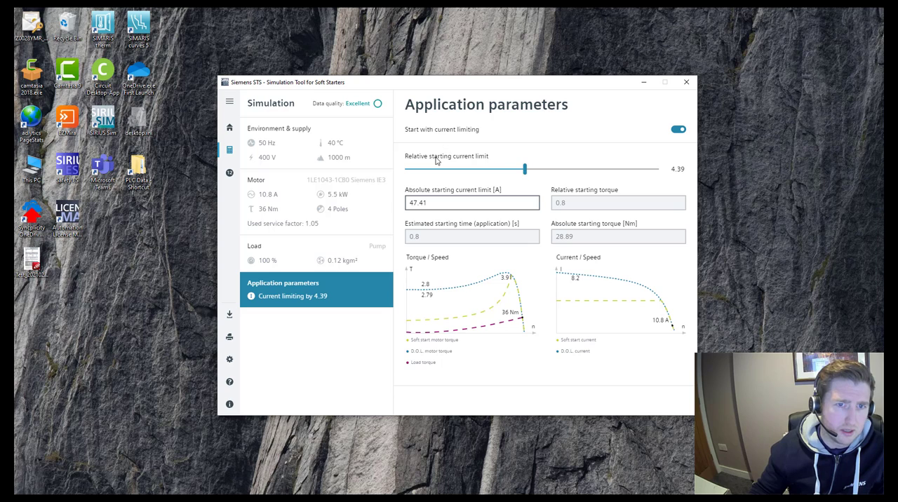
pyautogui.moveTo(439, 161)
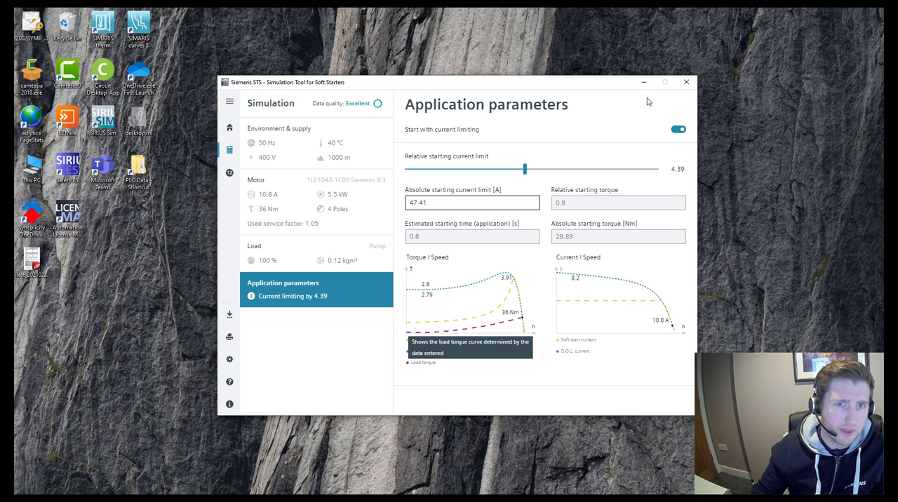
# - Disable starting with current limiting and set the voltage ramp to 60 % starting voltage with a 5 s ramp-up time
pyautogui.click(679, 131)
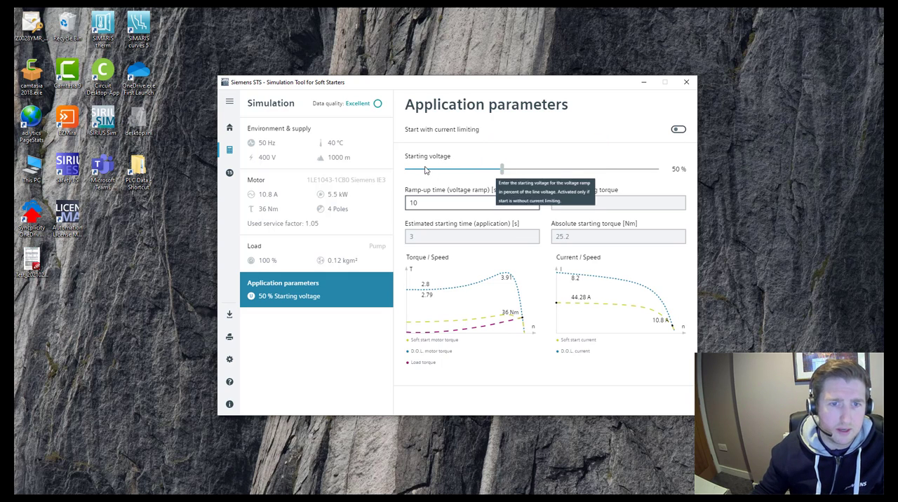
pyautogui.moveTo(501, 168); pyautogui.dragTo(533, 168)
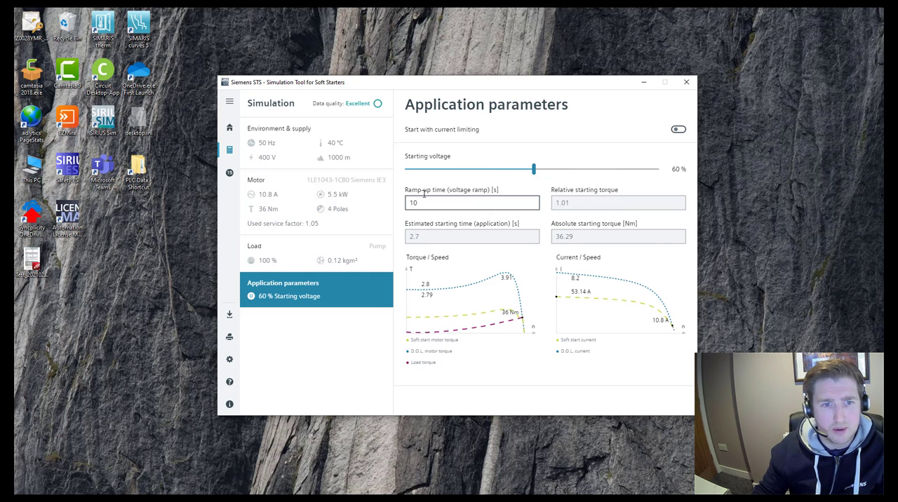
pyautogui.click(424, 202)
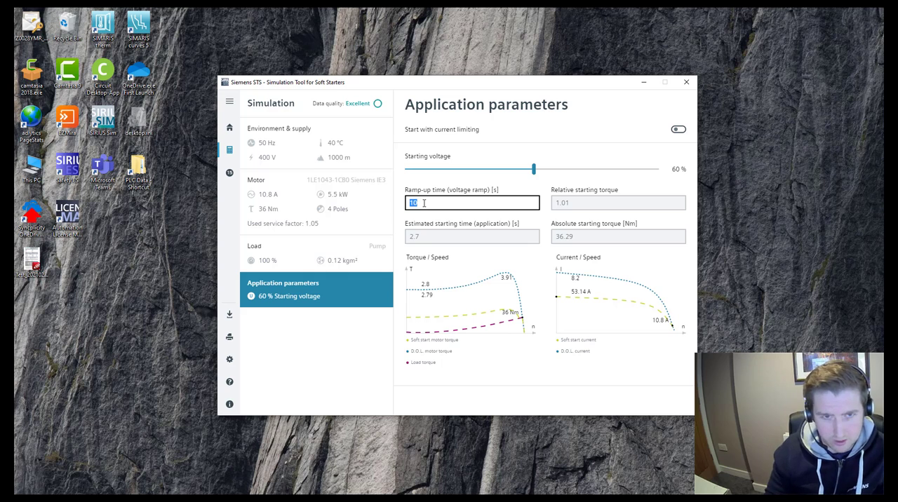
pyautogui.write('5')
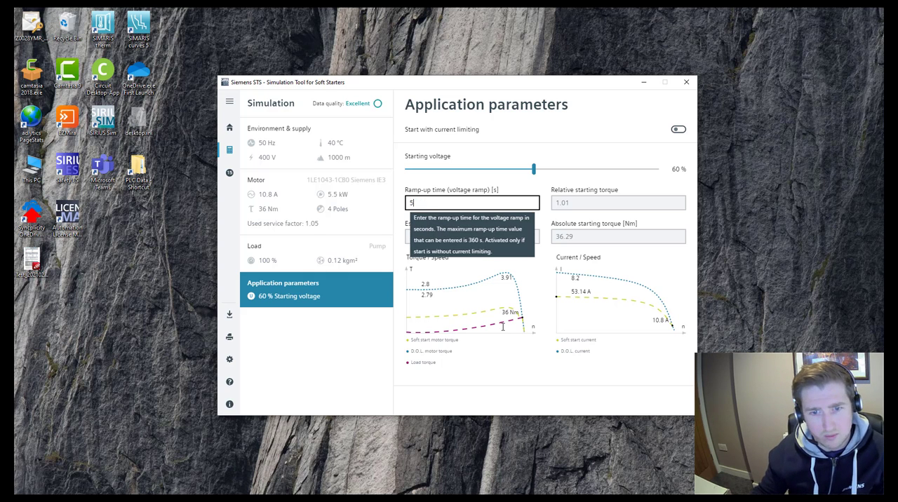
pyautogui.click(581, 390)
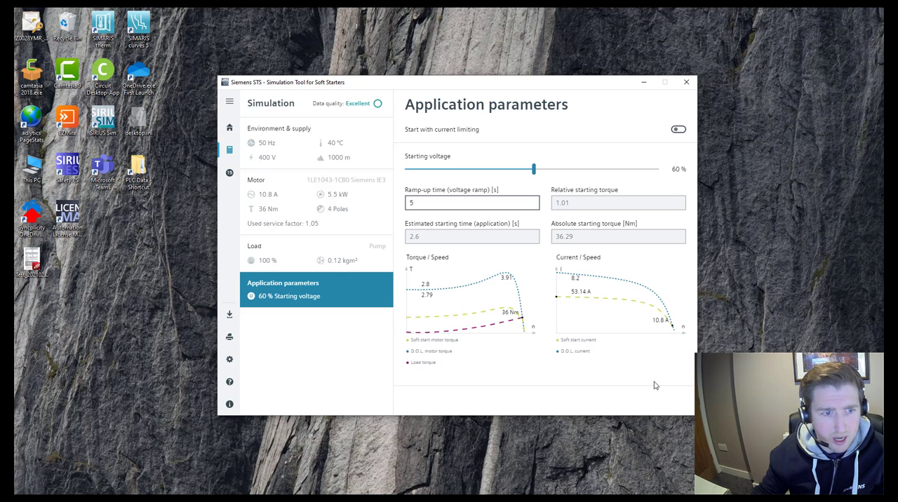
# - Open the list of suitable soft starters and review the models along with the 3RW3017's starting time and maximum starts per hour
pyautogui.click(226, 175)
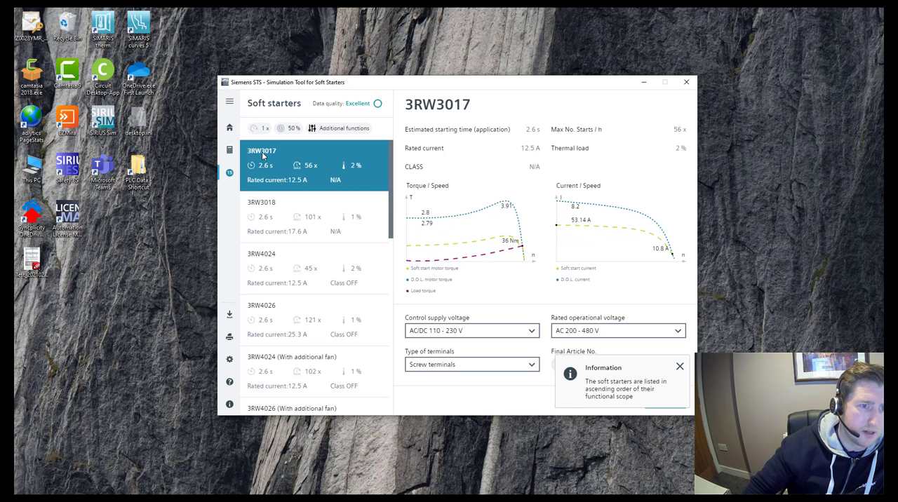
pyautogui.scroll(-2, 280, 172)
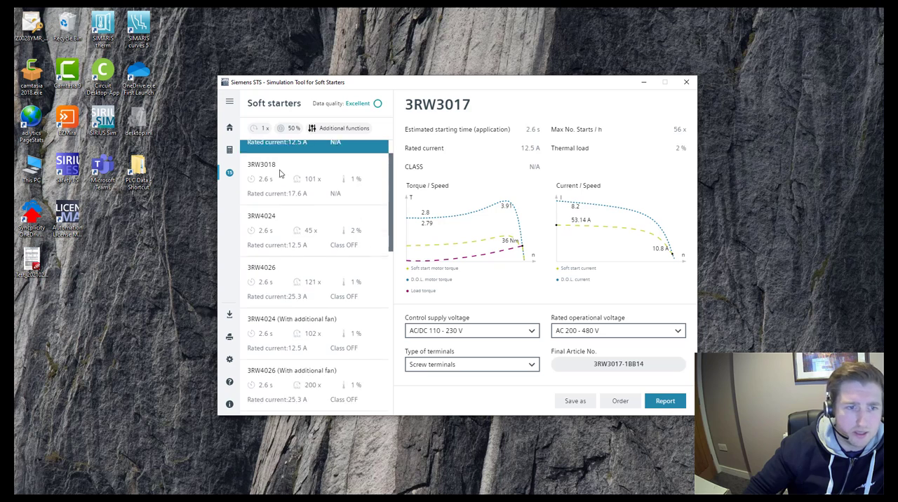
pyautogui.scroll(-10, 279, 174)
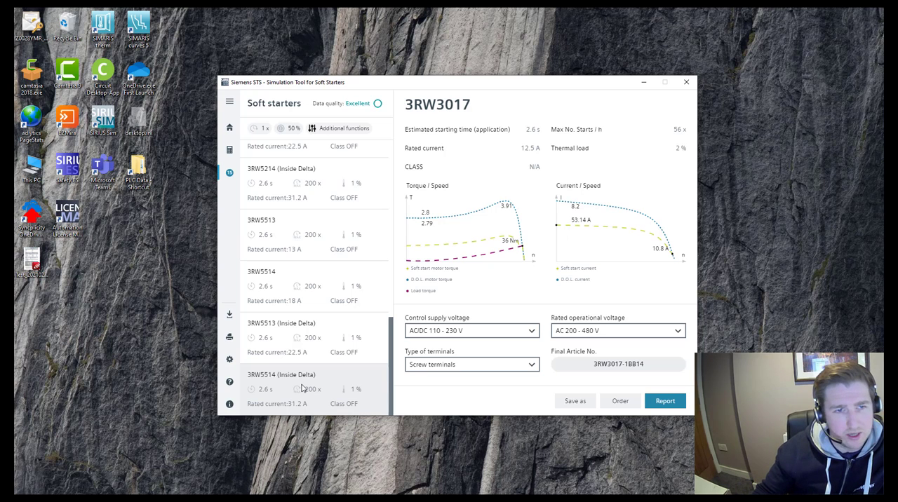
pyautogui.scroll(10, 302, 388)
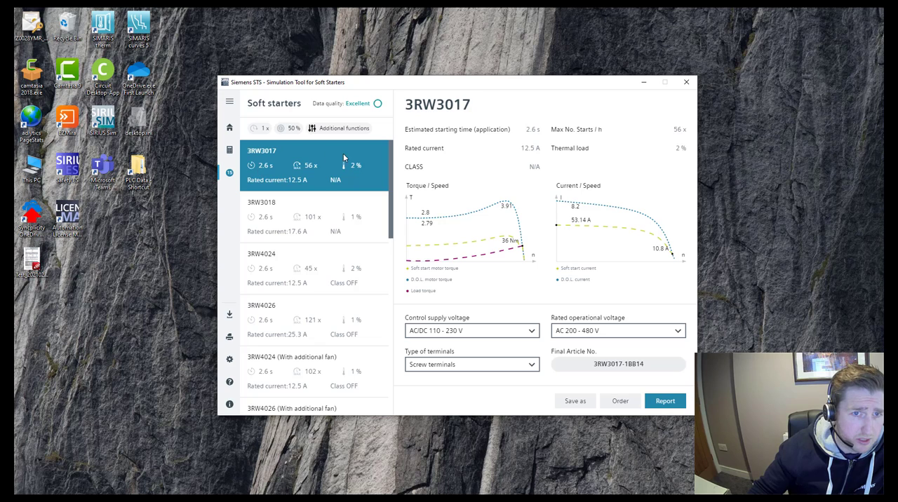
pyautogui.moveTo(496, 132)
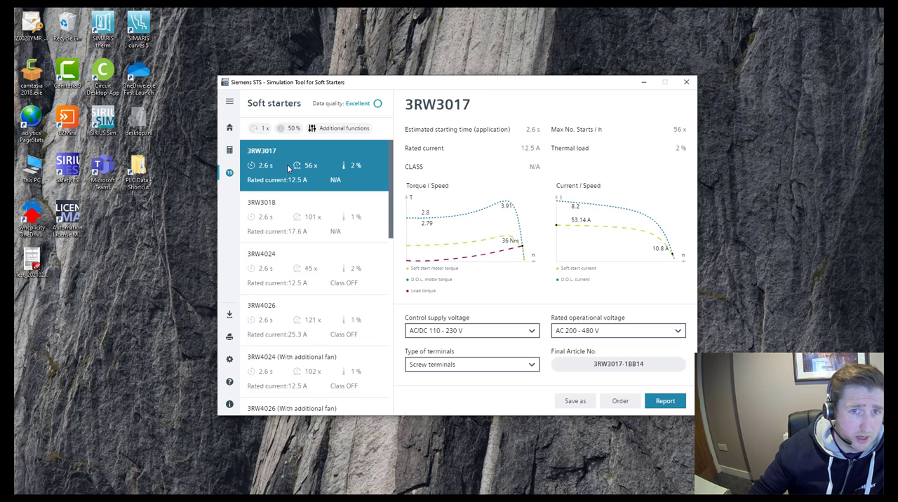
pyautogui.moveTo(590, 132)
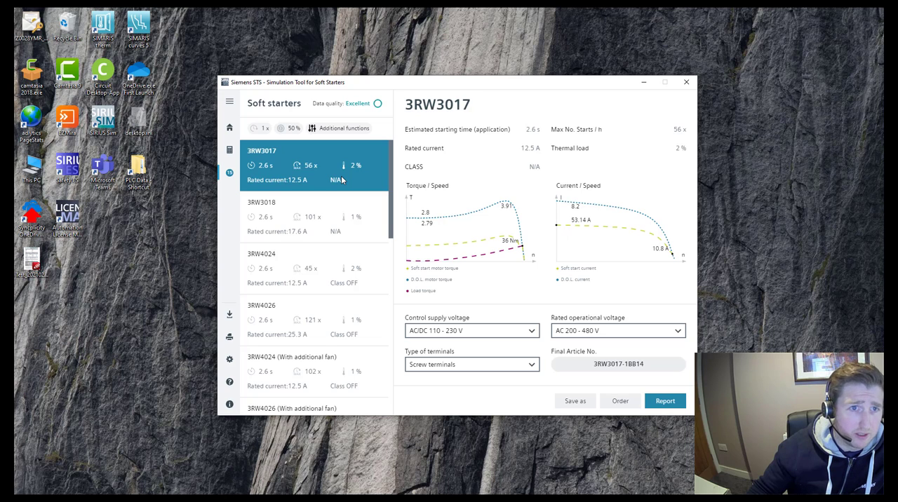
# - Open the soft starters' additional functions and set the number of starts per hour to 20
pyautogui.click(327, 129)
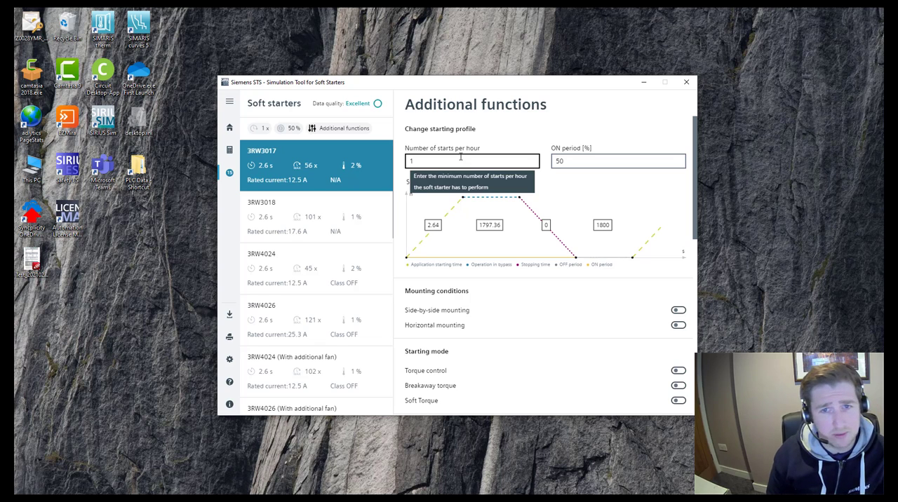
pyautogui.click(562, 160)
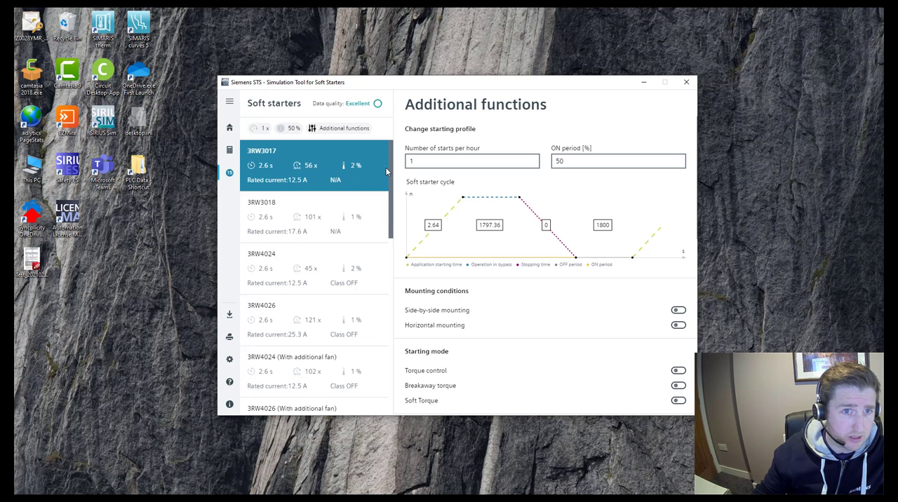
pyautogui.moveTo(430, 162); pyautogui.dragTo(411, 162)
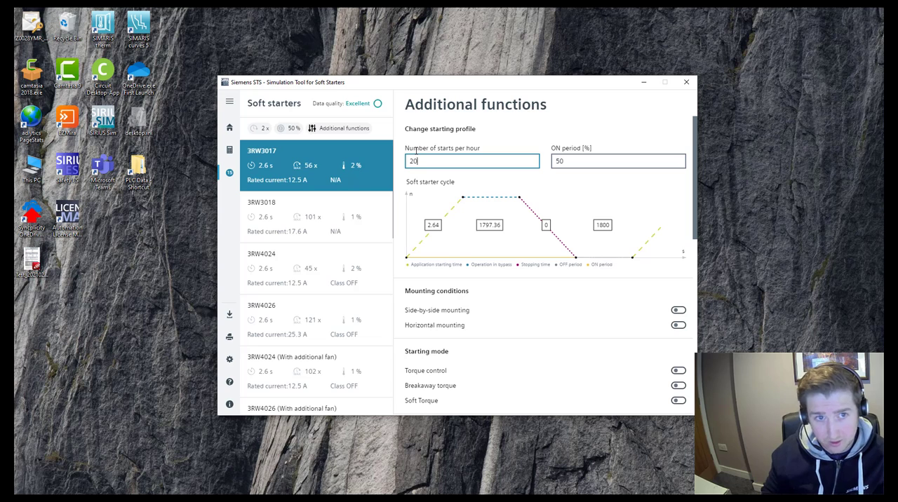
pyautogui.write('20')
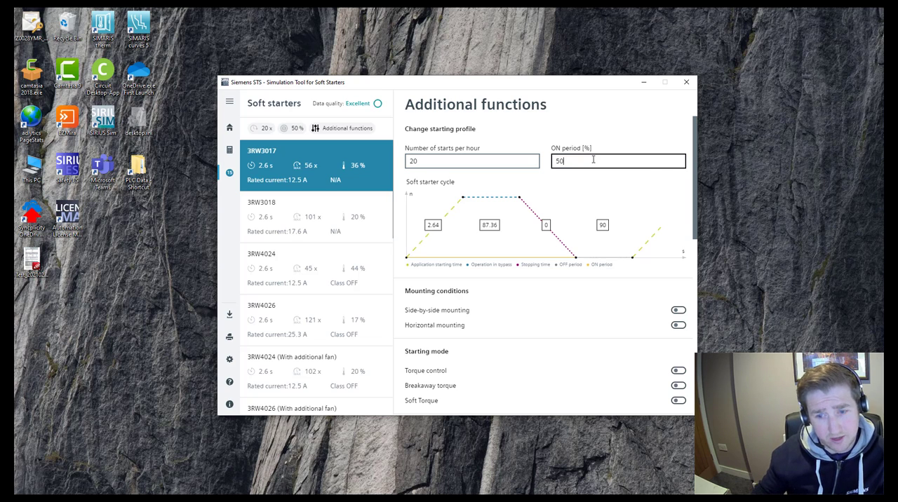
# - Set the ON period of the soft starter's starting profile to 8 %
pyautogui.press('BackSpace')
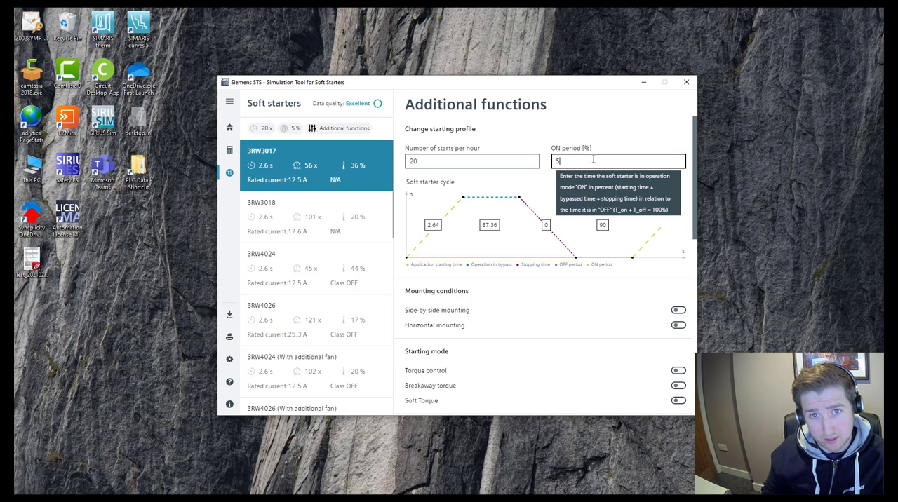
pyautogui.press('BackSpace')
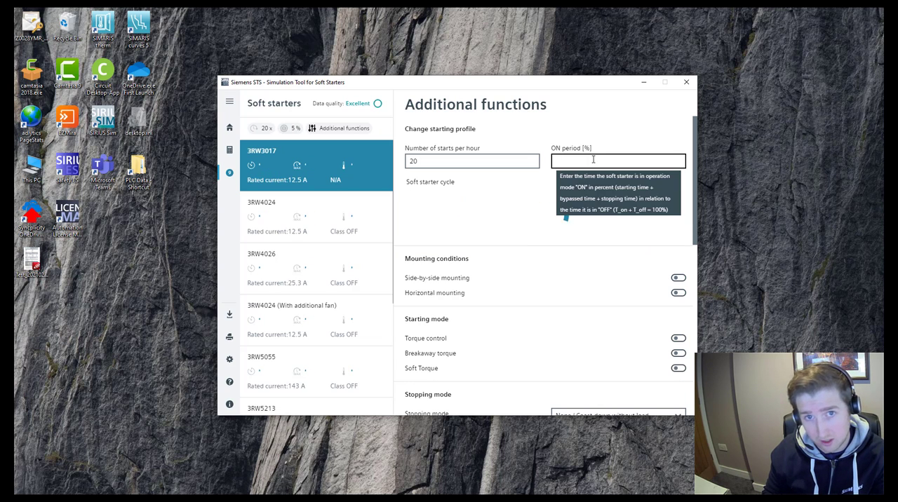
pyautogui.write('8')
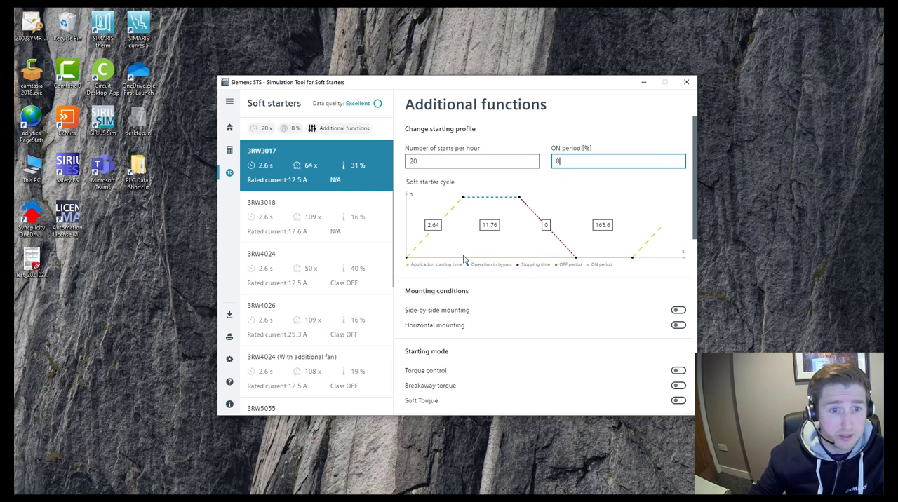
# - Review the mounting conditions, the starting mode options and the available stopping modes in the additional functions
pyautogui.scroll(-1, 461, 266)
pyautogui.scroll(-2, 460, 266)
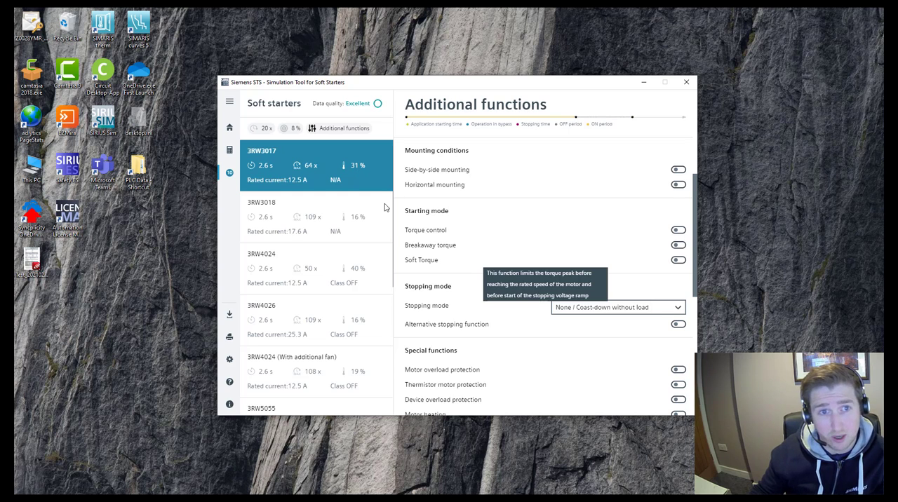
pyautogui.moveTo(426, 172)
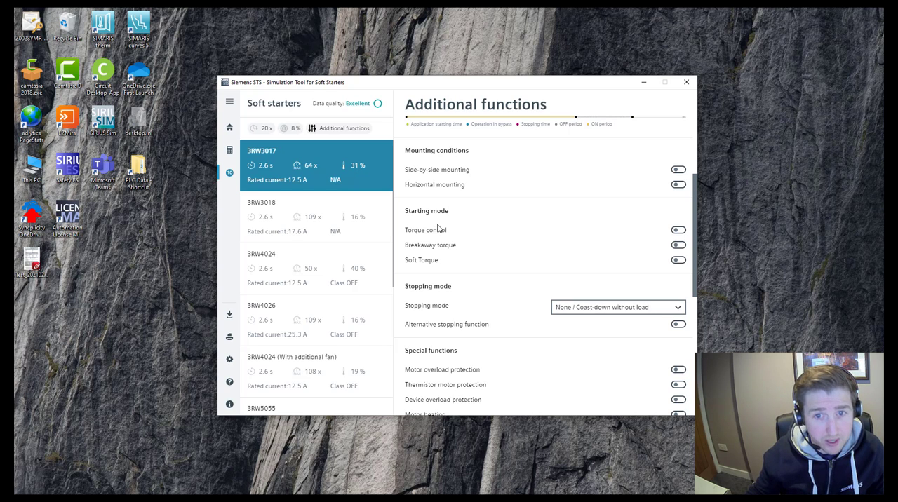
pyautogui.scroll(-2, 457, 242)
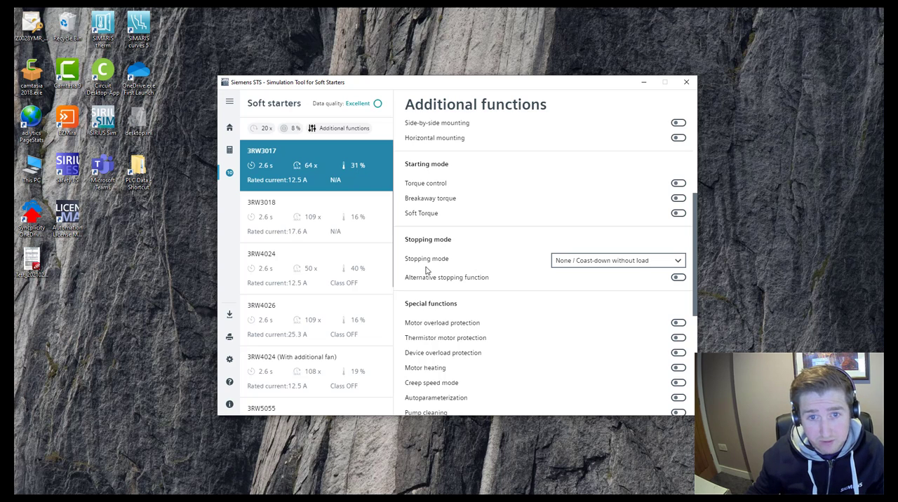
pyautogui.click(638, 263)
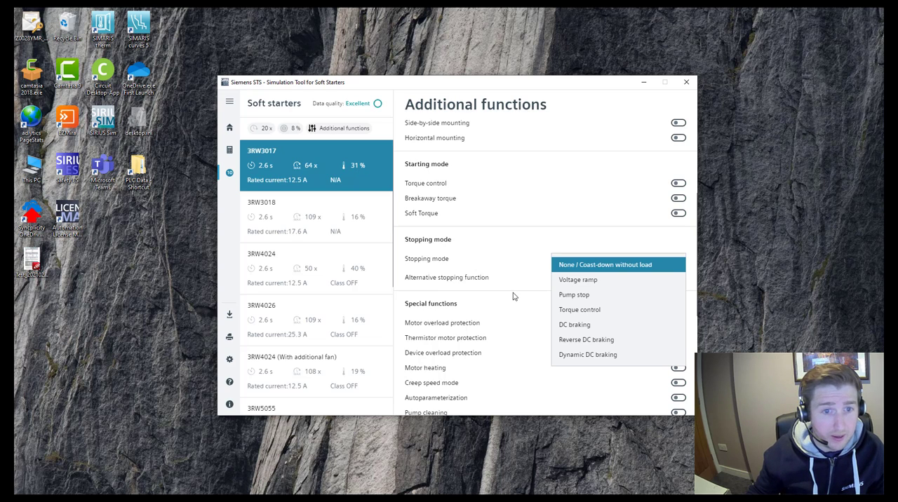
pyautogui.click(548, 243)
pyautogui.scroll(-1, 522, 295)
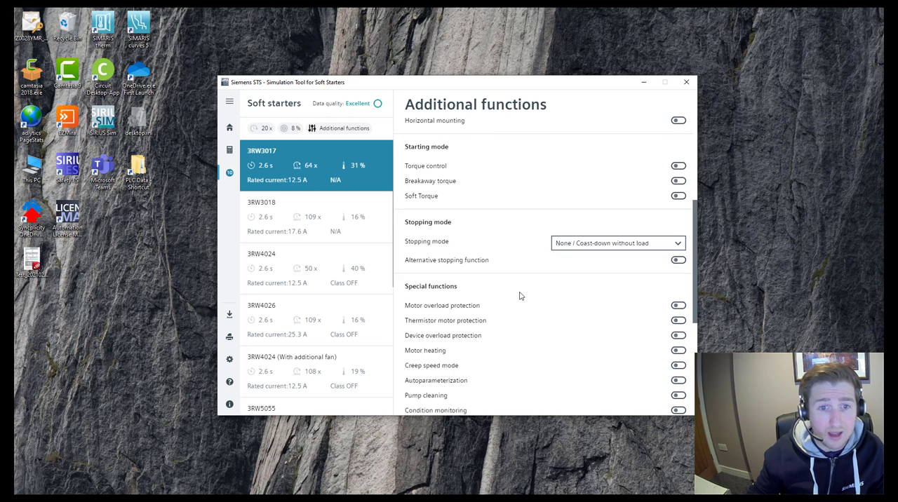
# - Enable motor overload protection, thermistor motor protection and autoparameterization among the special functions
pyautogui.scroll(-1, 521, 296)
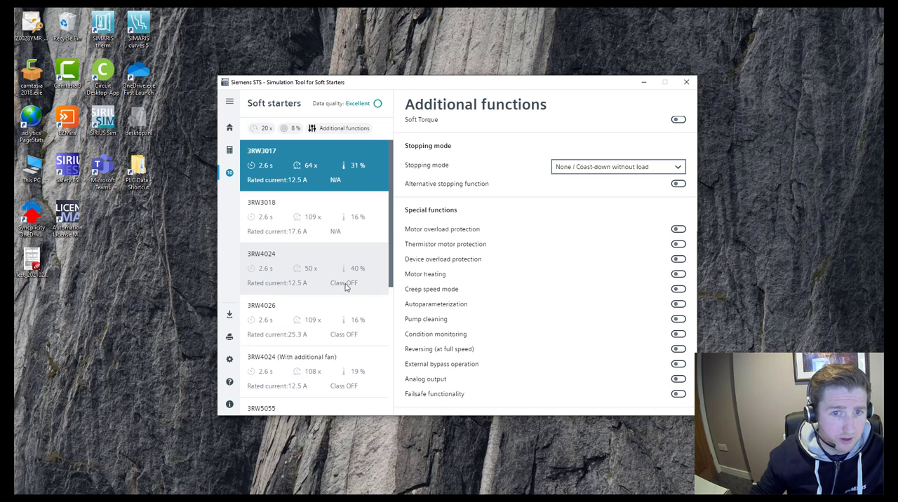
pyautogui.click(677, 230)
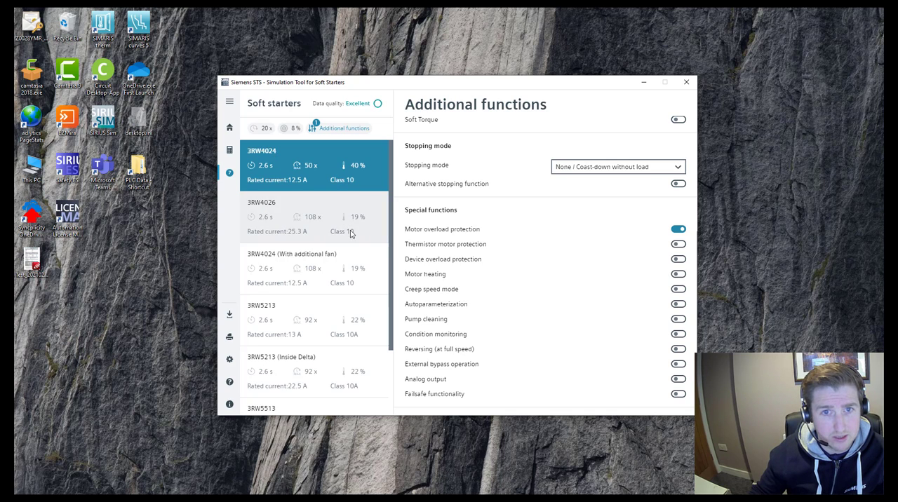
pyautogui.click(679, 245)
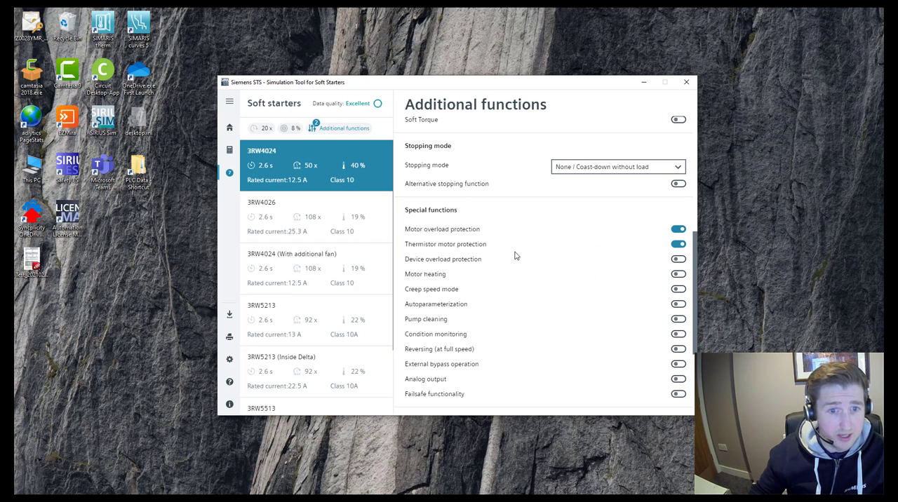
pyautogui.scroll(-3, 516, 256)
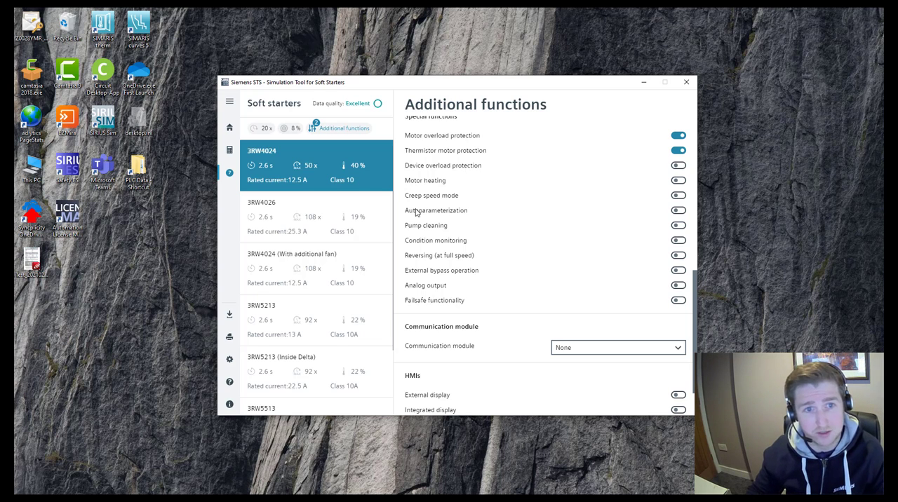
pyautogui.click(677, 211)
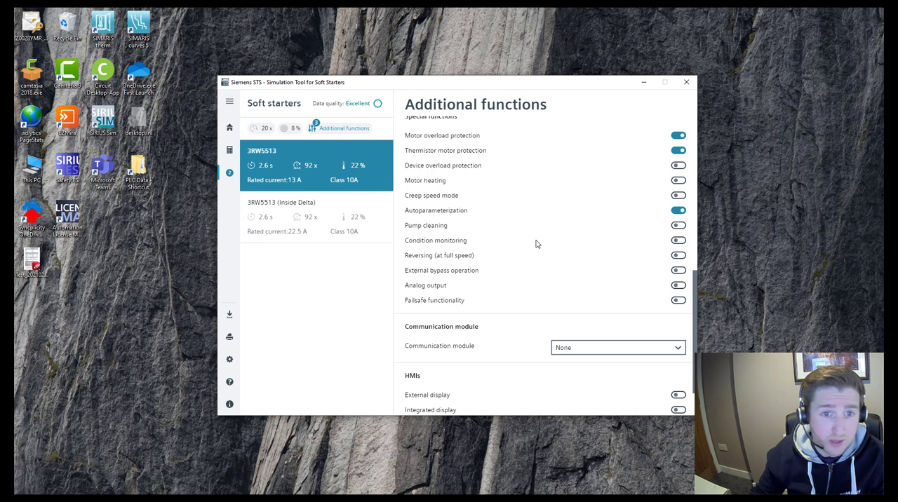
# - Choose PROFINET standard as the soft starter's communication module
pyautogui.scroll(-2, 563, 194)
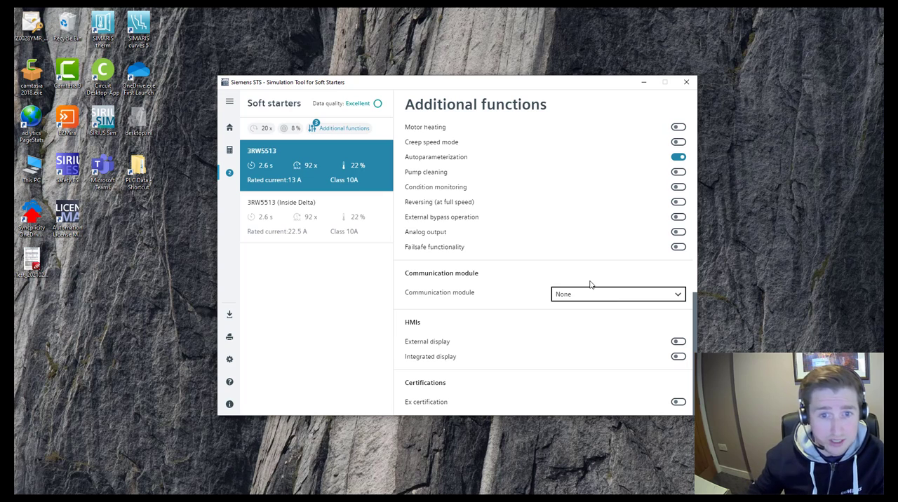
pyautogui.click(627, 296)
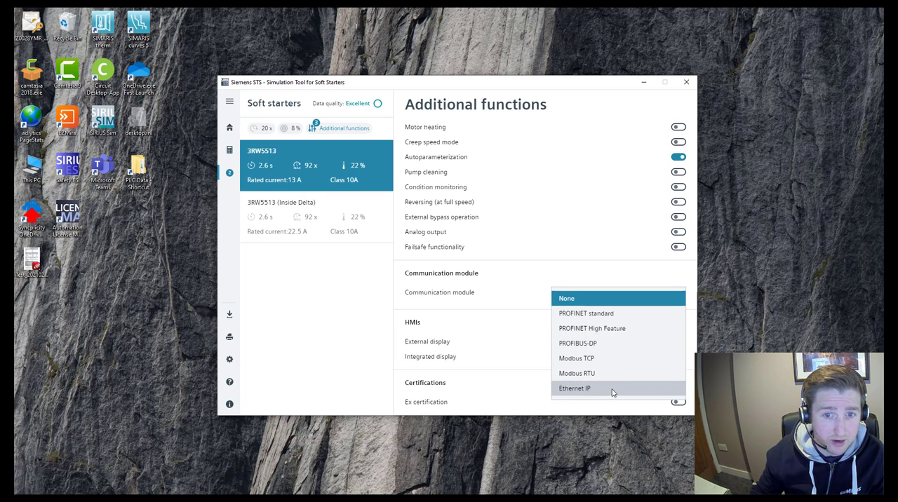
pyautogui.click(602, 315)
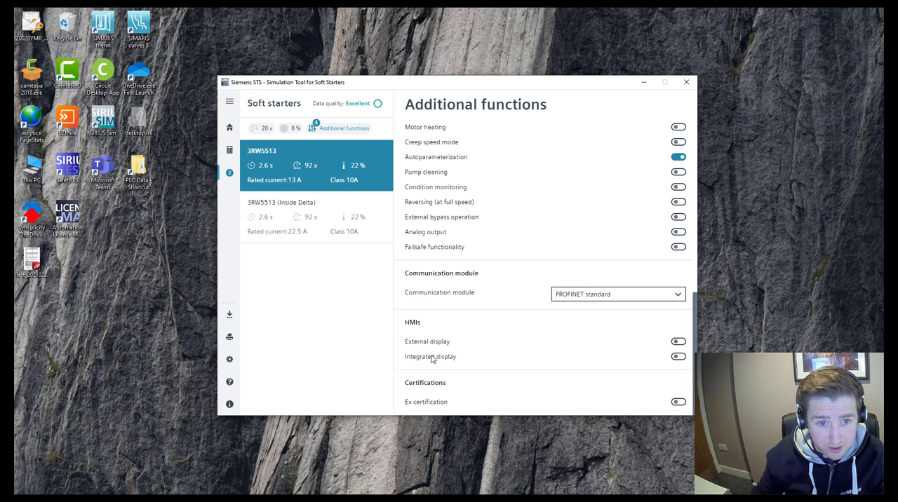
# - Add an external display with a 1.0 m round connection cable and the IP65 door mounting kit
pyautogui.click(678, 342)
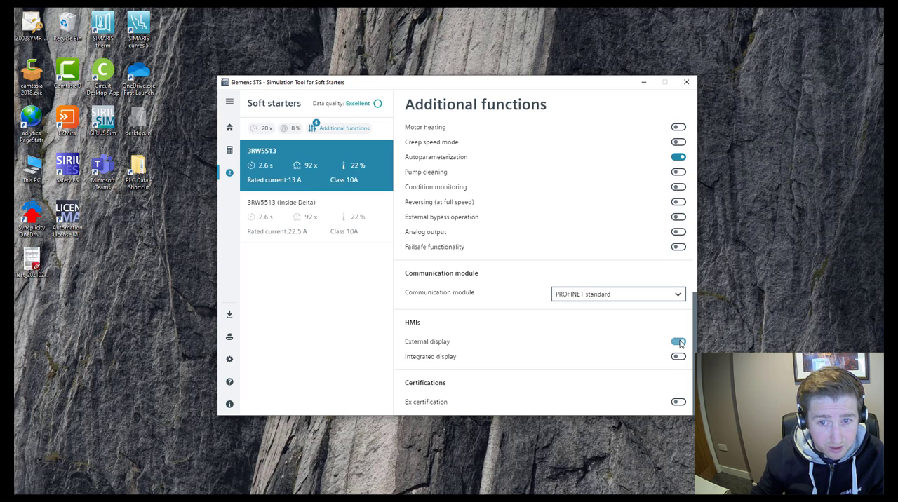
pyautogui.scroll(-1, 601, 345)
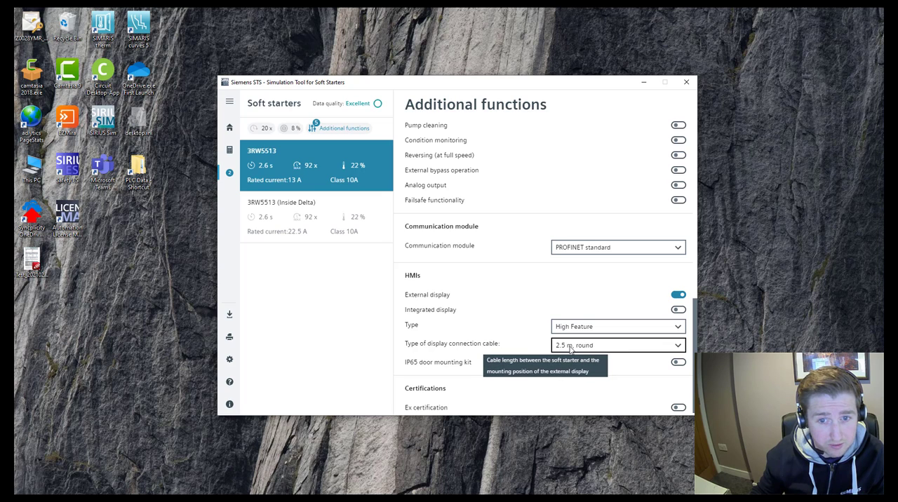
pyautogui.click(571, 348)
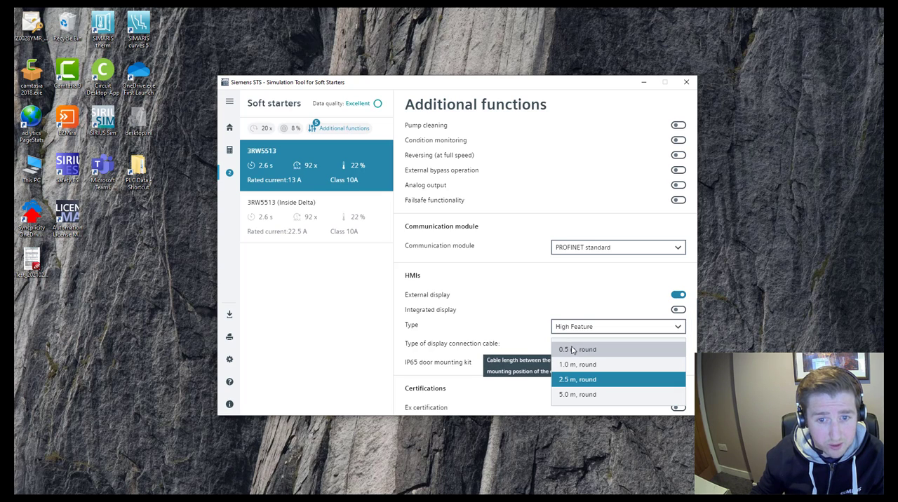
pyautogui.click(574, 365)
pyautogui.click(678, 362)
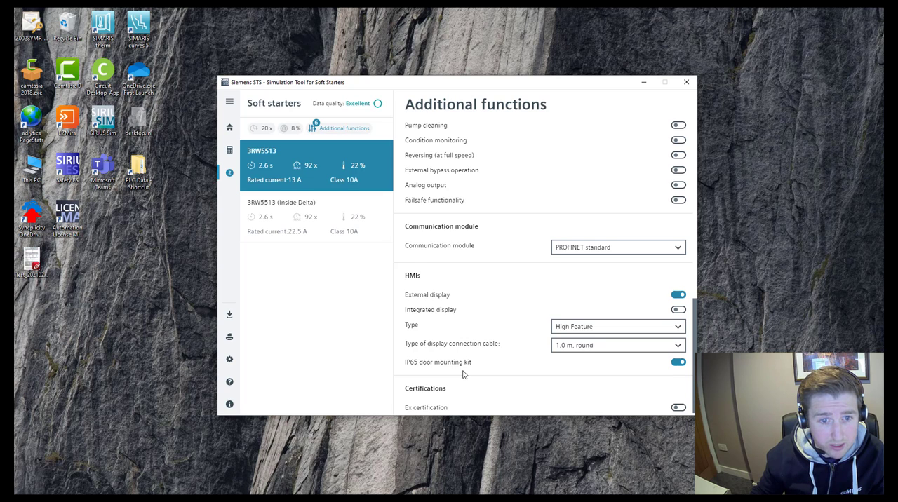
pyautogui.scroll(-1, 463, 374)
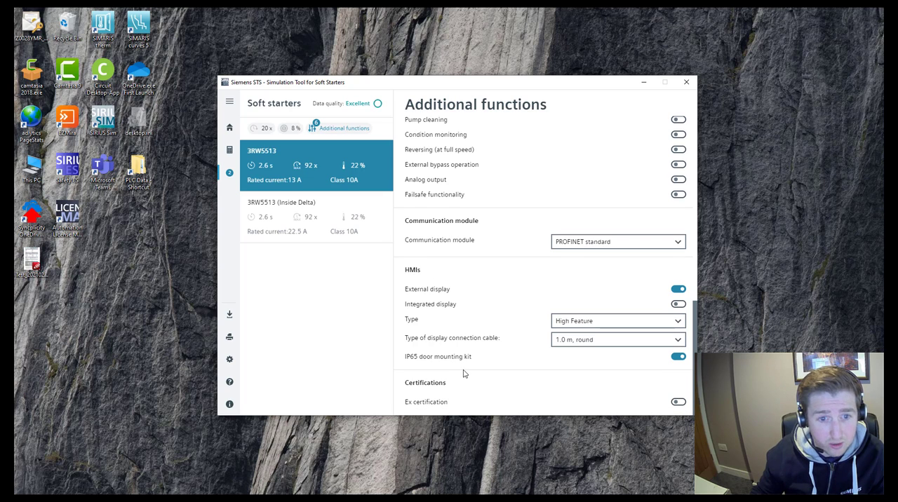
# - Open the details of the 3RW5513 soft starter and set its control supply voltage to AC/DC 24 V
pyautogui.click(319, 160)
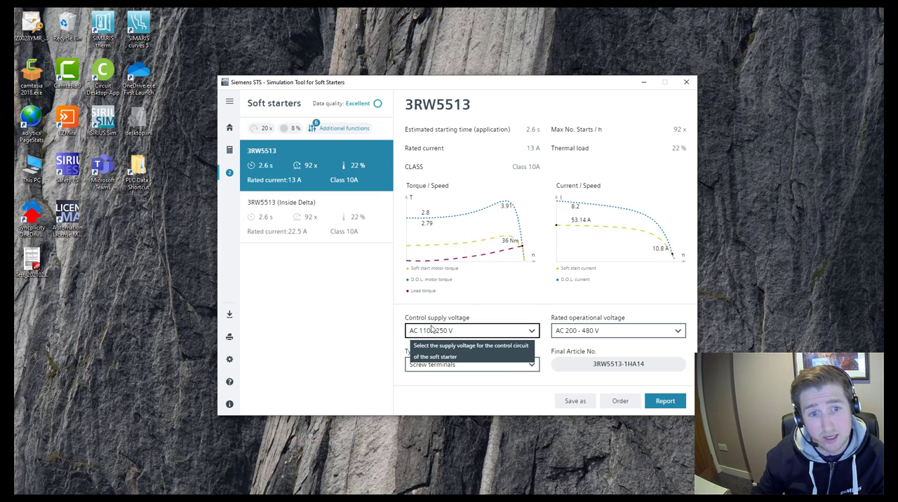
pyautogui.click(456, 332)
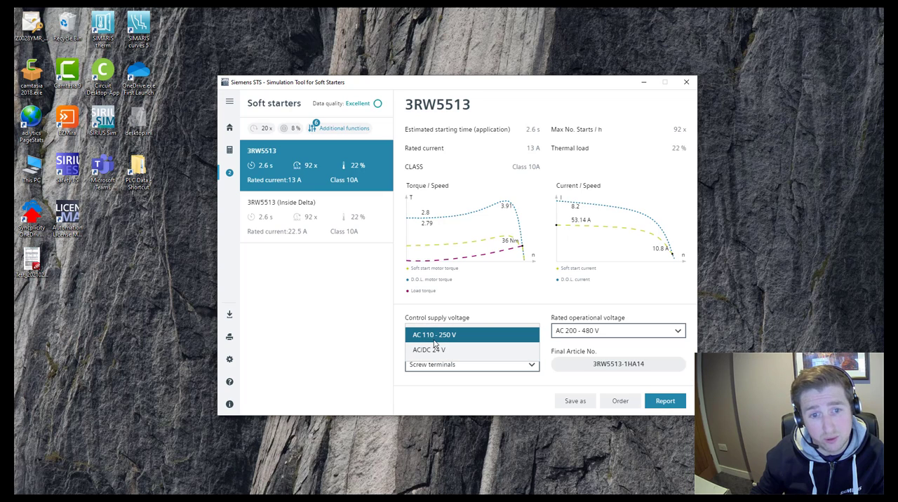
pyautogui.click(441, 350)
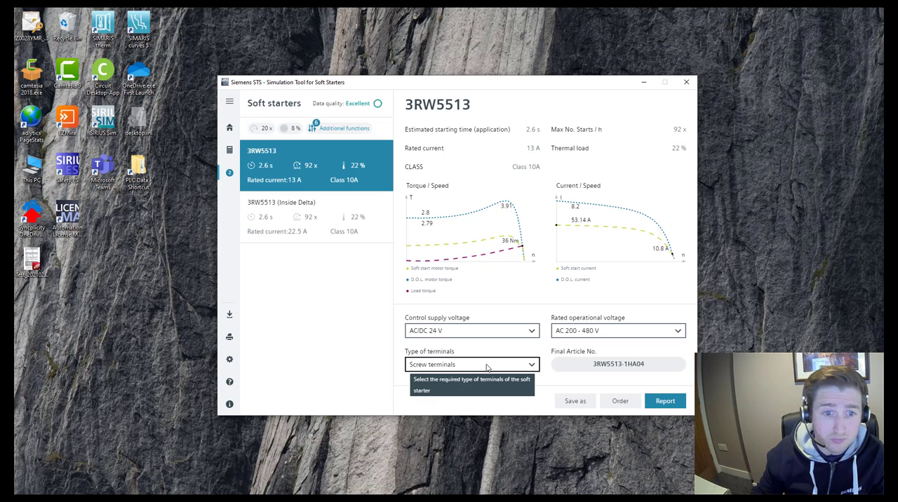
# - Check the available terminal types for the 3RW5513 and highlight its final article number
pyautogui.click(456, 368)
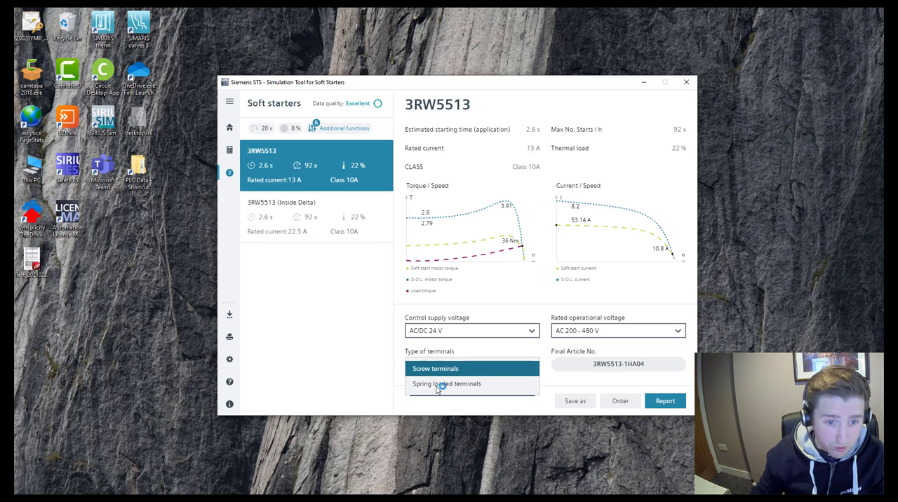
pyautogui.click(334, 357)
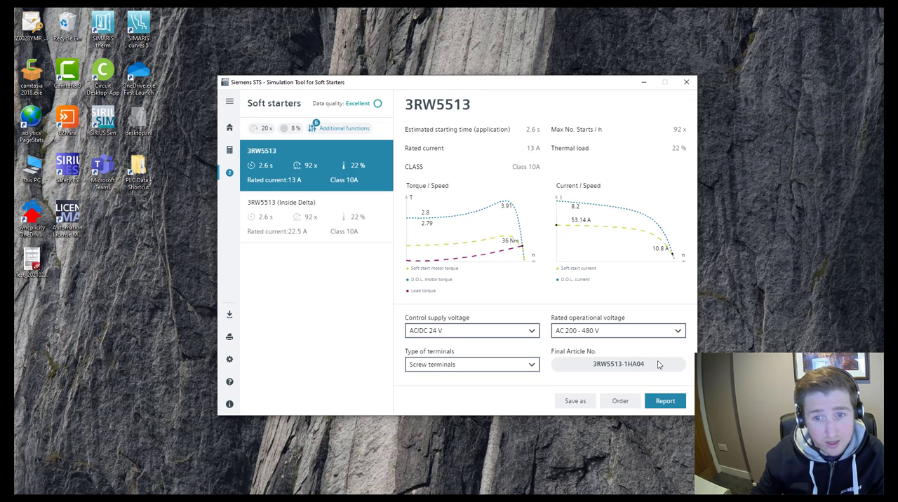
pyautogui.moveTo(647, 365); pyautogui.dragTo(588, 364)
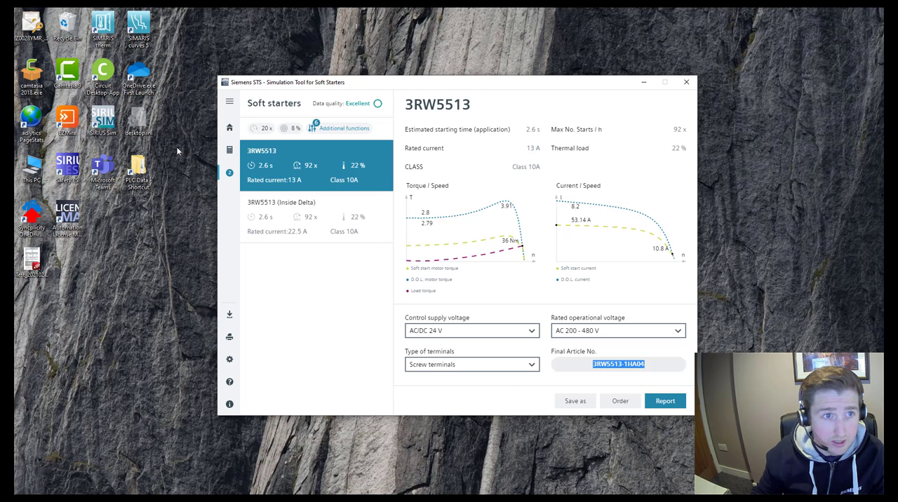
pyautogui.click(231, 130)
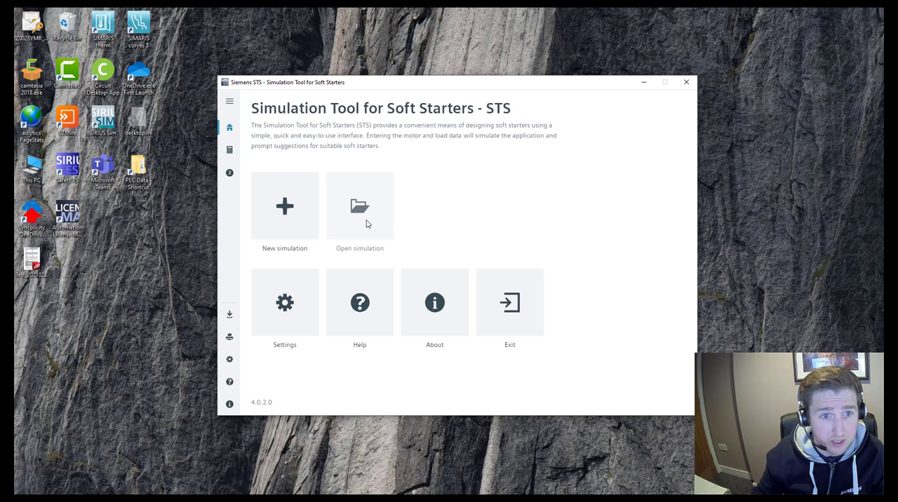
pyautogui.click(229, 174)
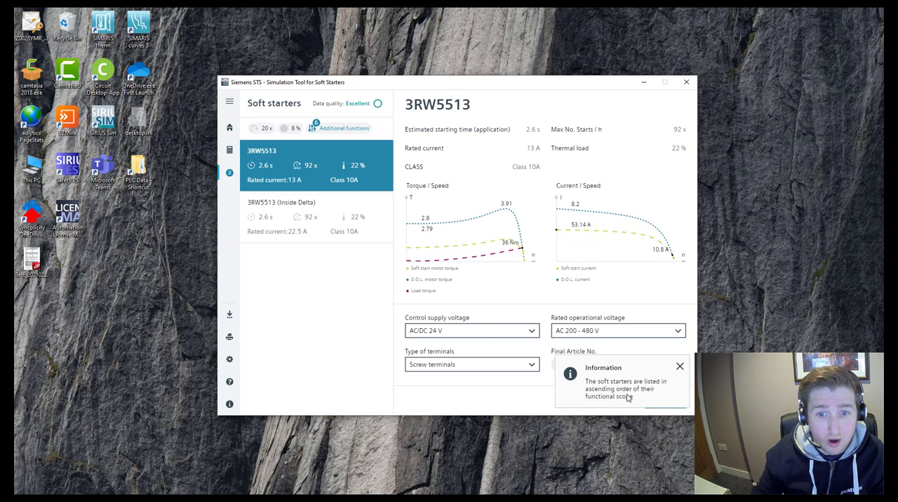
pyautogui.click(680, 366)
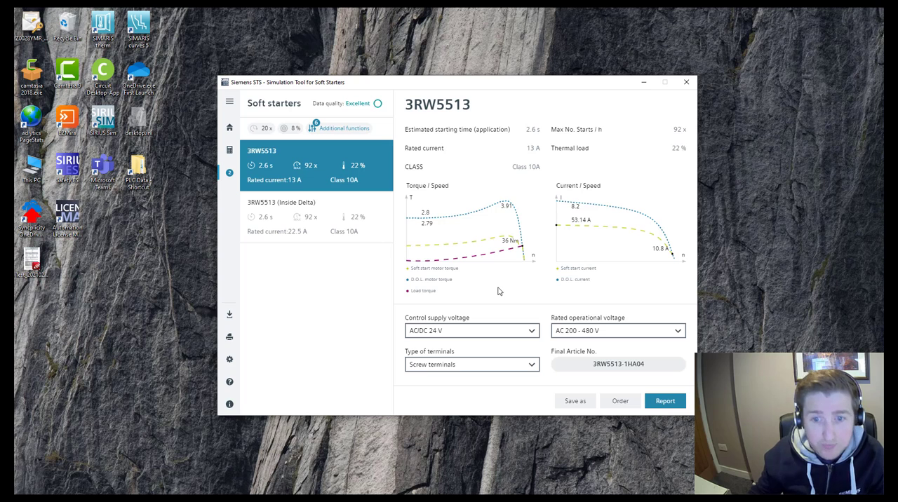
# - Start a report for the 3RW5513 with project name Test, including IEC feeder main components with coordination type 1
pyautogui.click(666, 402)
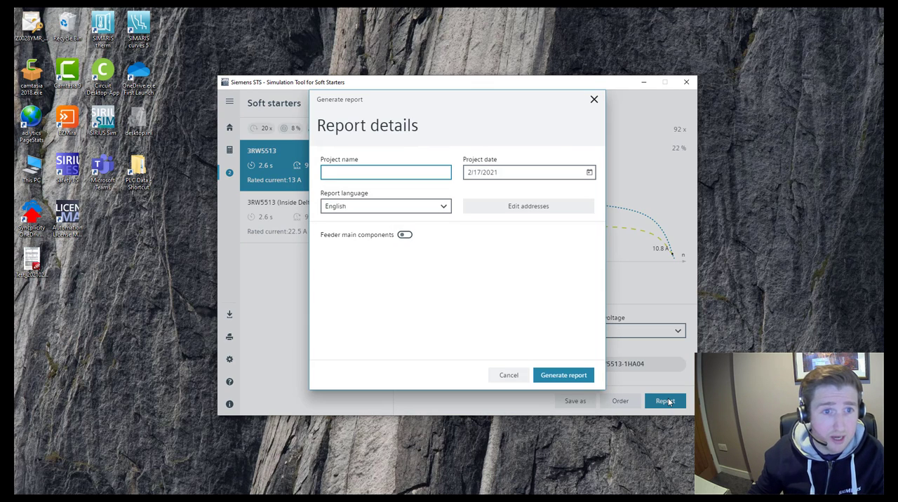
pyautogui.click(405, 235)
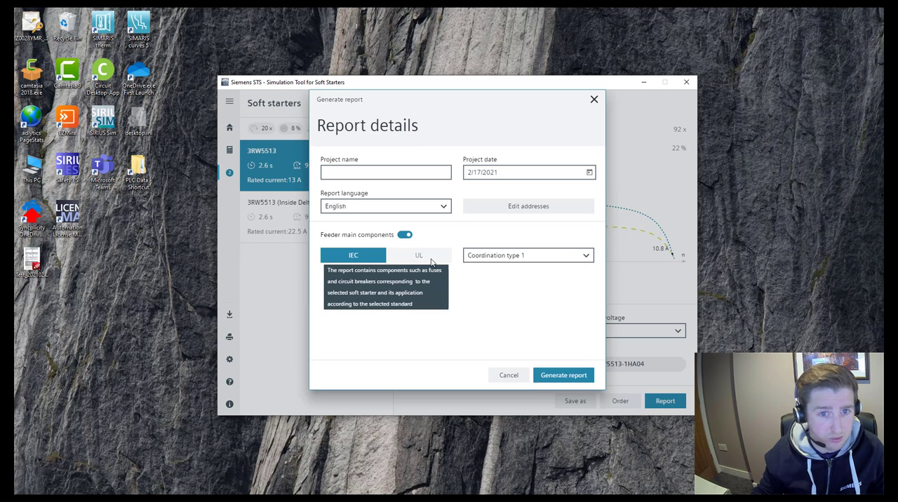
pyautogui.click(501, 257)
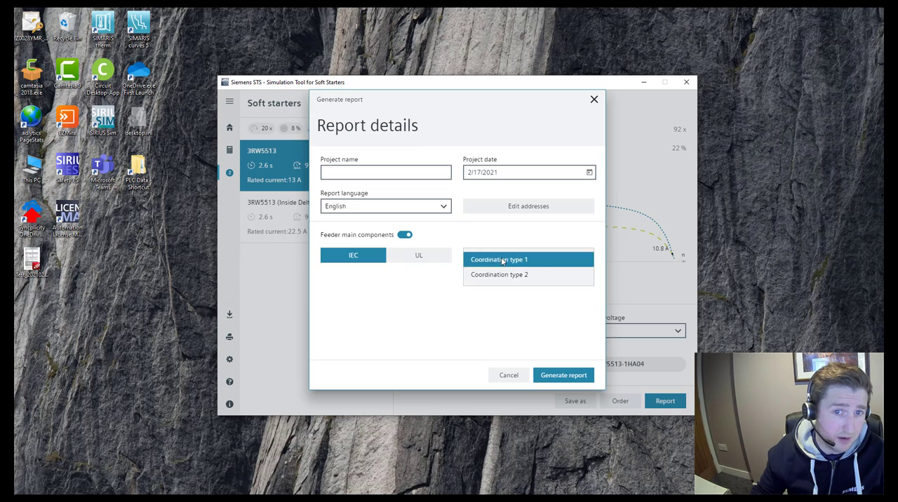
pyautogui.click(529, 328)
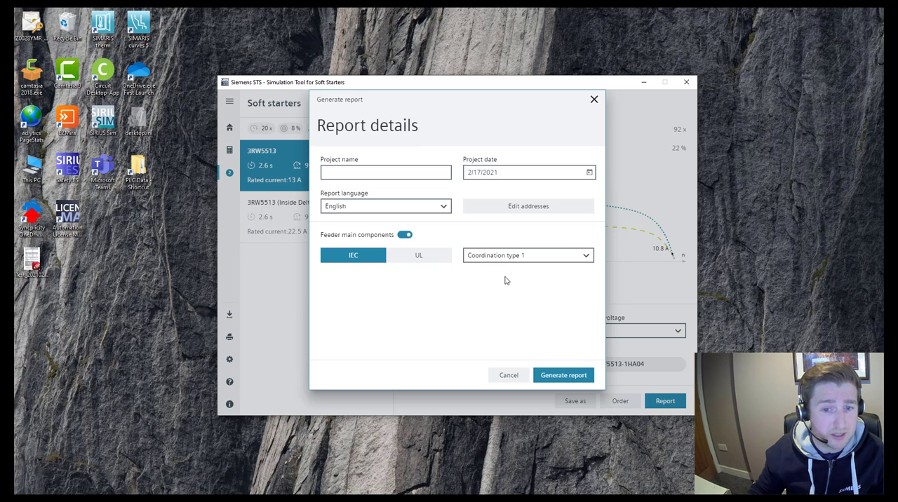
pyautogui.click(347, 169)
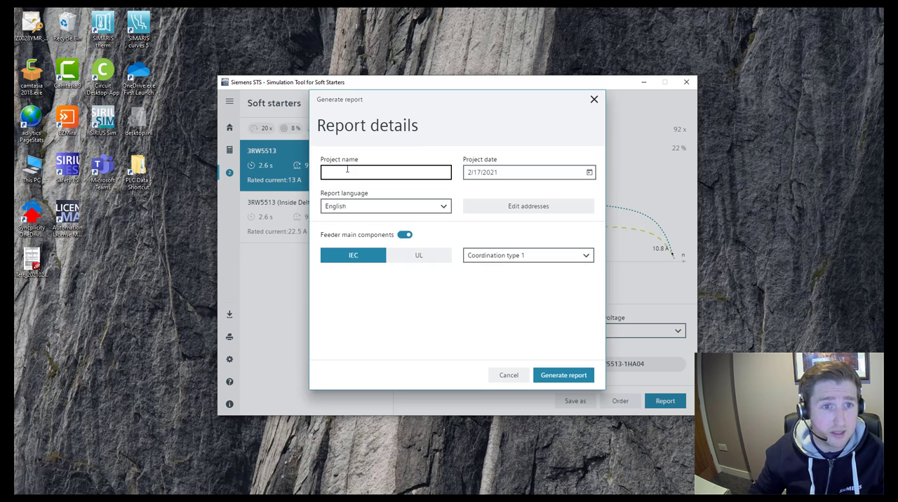
pyautogui.write('Test')
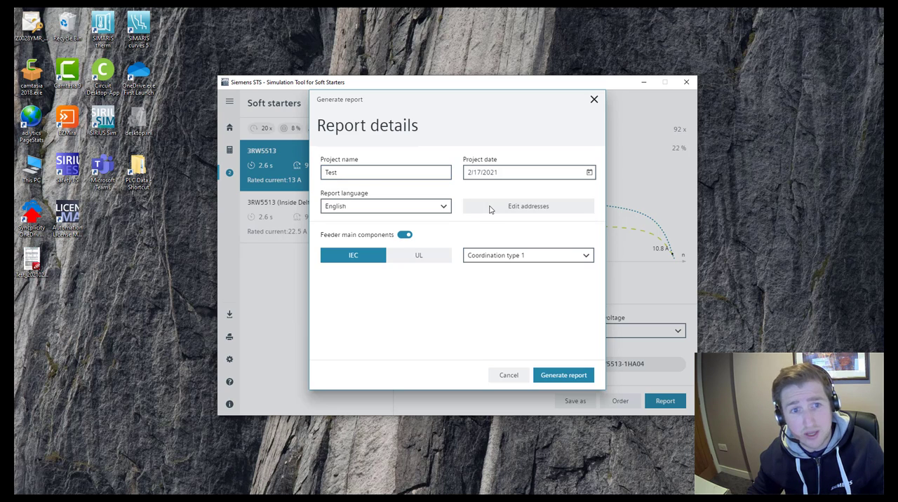
# - Check the From and To address forms, leaving them blank, and generate the report
pyautogui.click(491, 208)
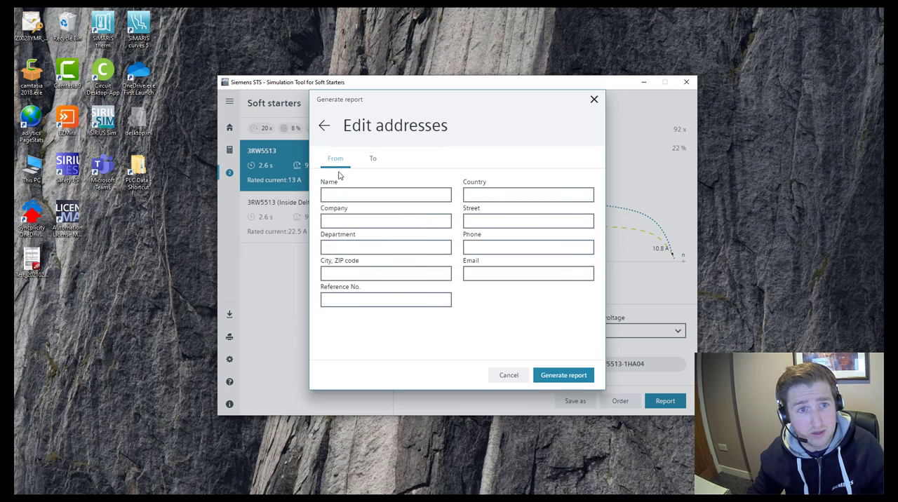
pyautogui.click(373, 161)
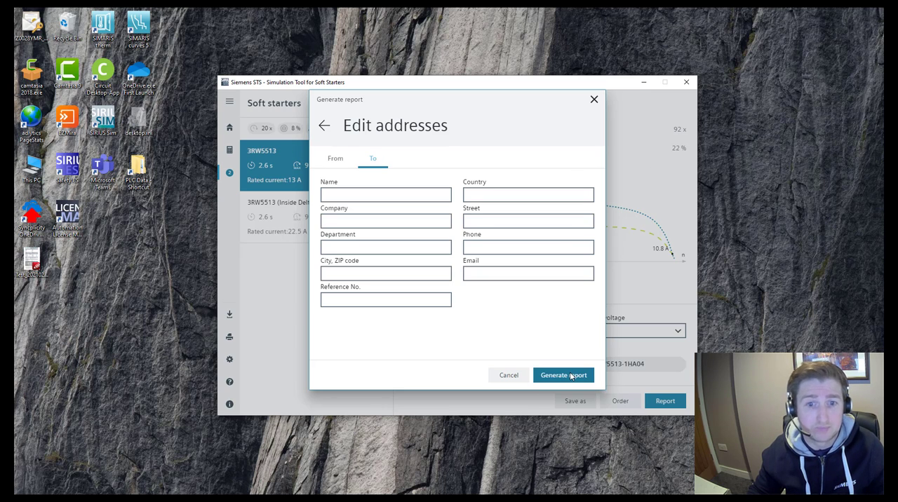
pyautogui.click(571, 377)
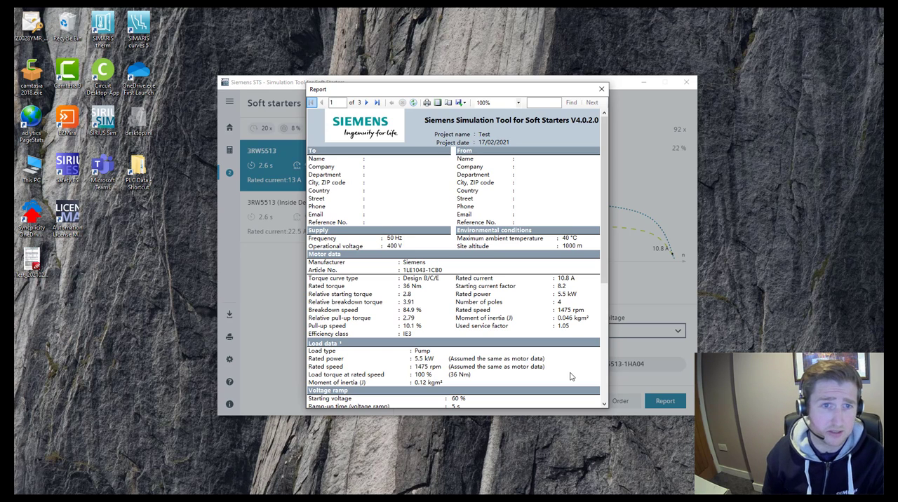
# - Check the export formats offered for the report and switch to the saved Test report PDF in PDF-XChange Editor
pyautogui.click(463, 103)
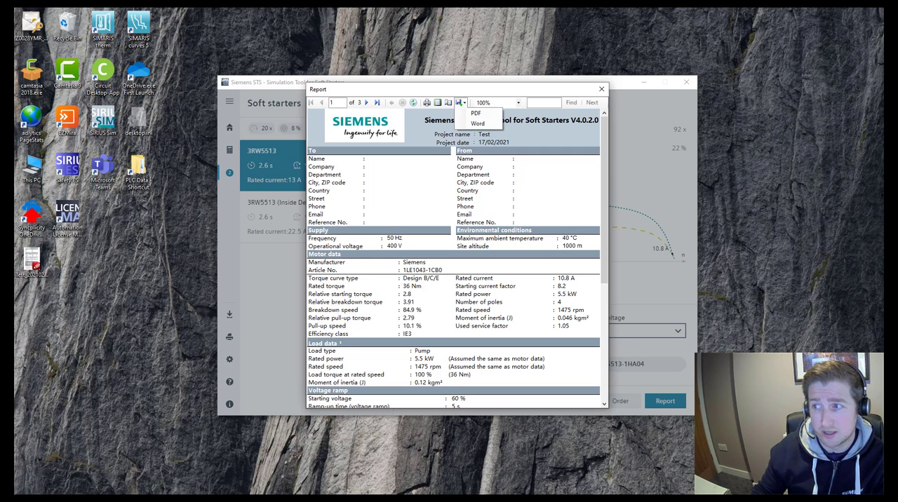
pyautogui.moveTo(883, 77); pyautogui.dragTo(335, 29)
pyautogui.click(500, 27)
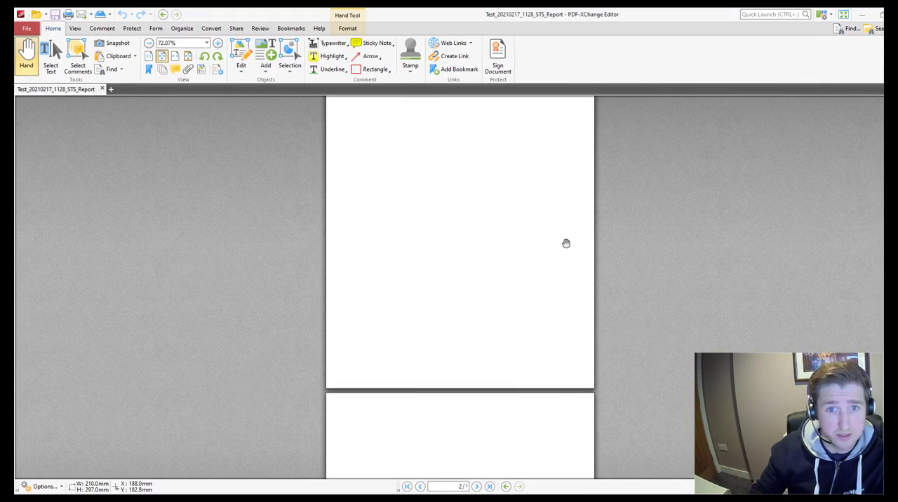
# - Read through the report's motor and load data, additional functions, curves, soft starter data, accessory article numbers and data quality section
pyautogui.scroll(6, 564, 249)
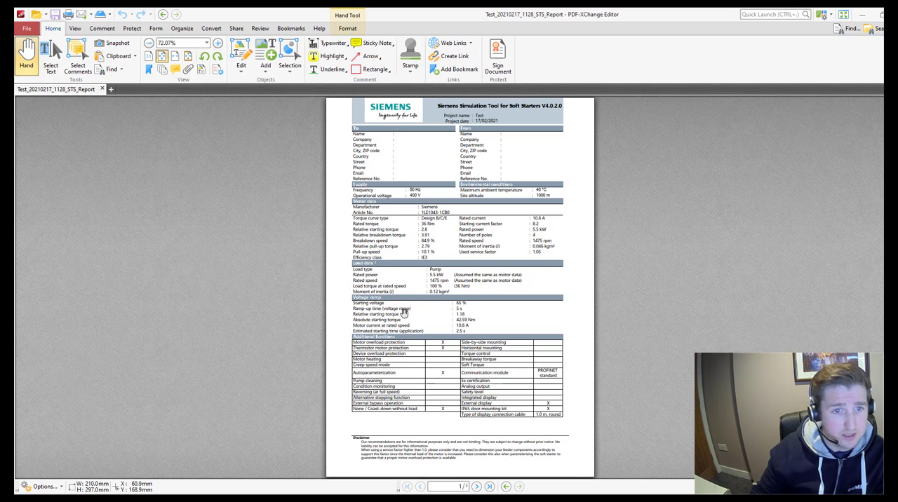
pyautogui.scroll(-1, 407, 315)
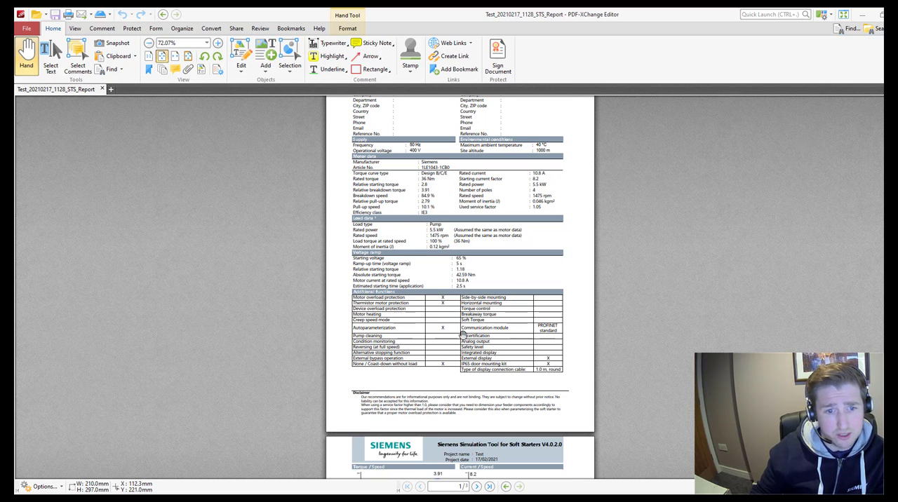
pyautogui.scroll(-5, 463, 334)
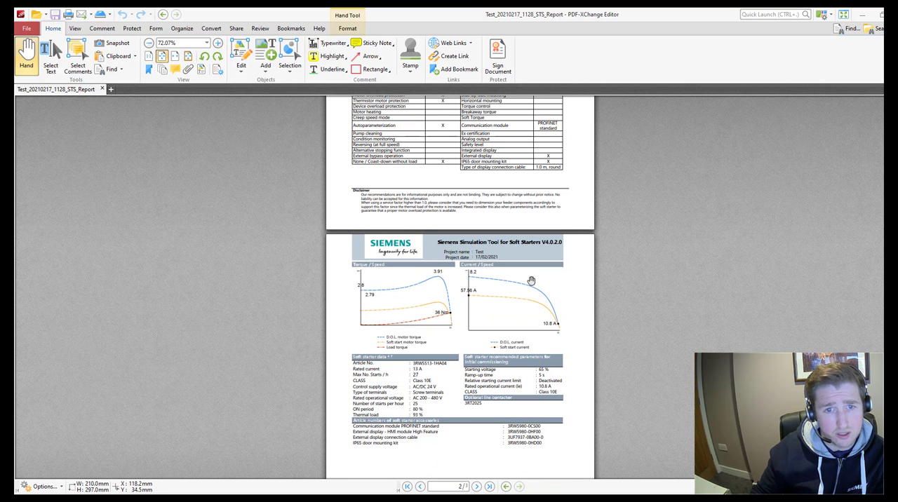
pyautogui.scroll(-3, 484, 281)
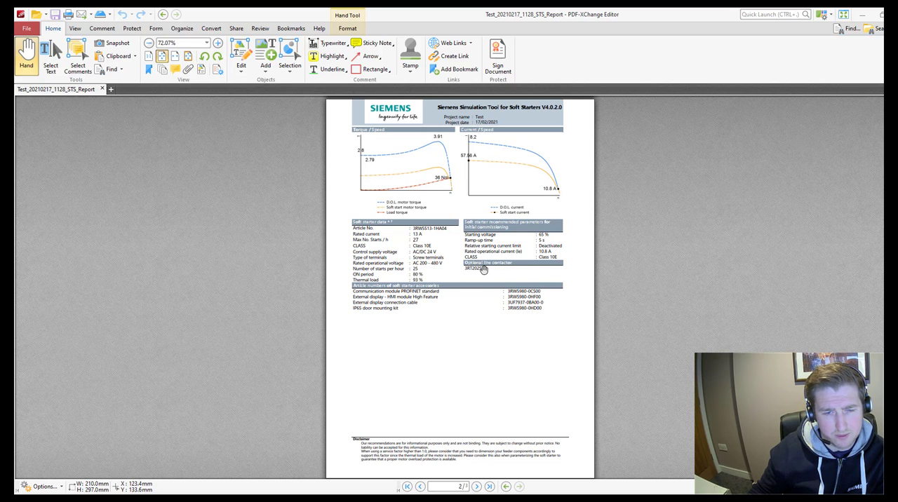
pyautogui.scroll(-3, 482, 270)
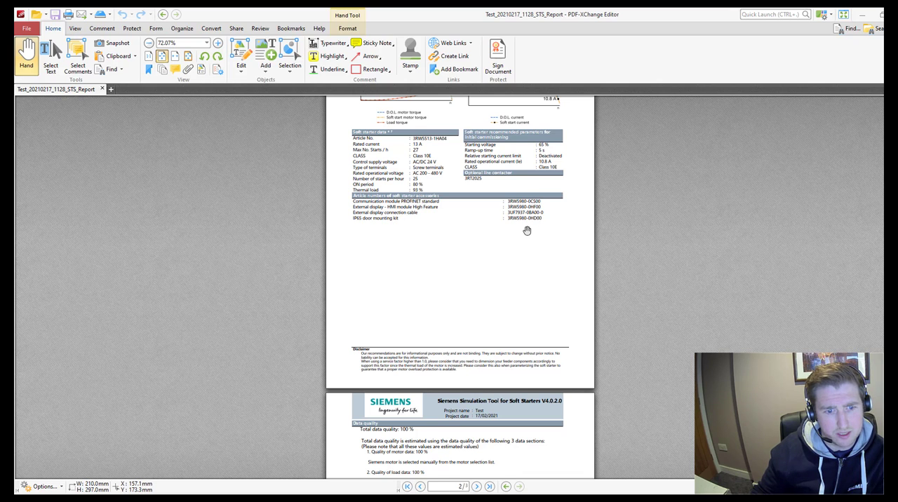
pyautogui.scroll(-5, 525, 237)
pyautogui.scroll(-3, 523, 245)
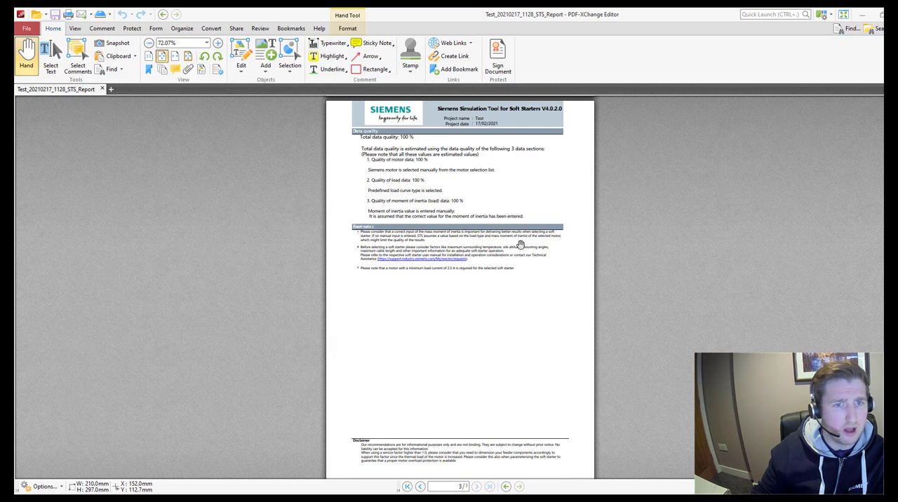